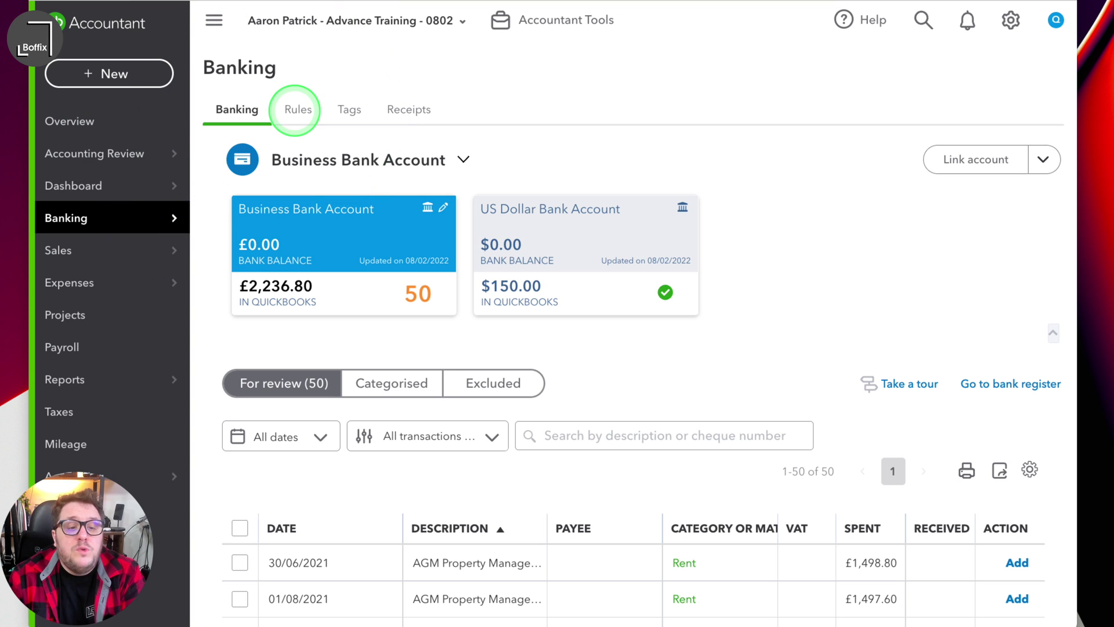
# Examine the bank rules list and the Business Bank Account transactions awaiting review
pyautogui.click(296, 113)
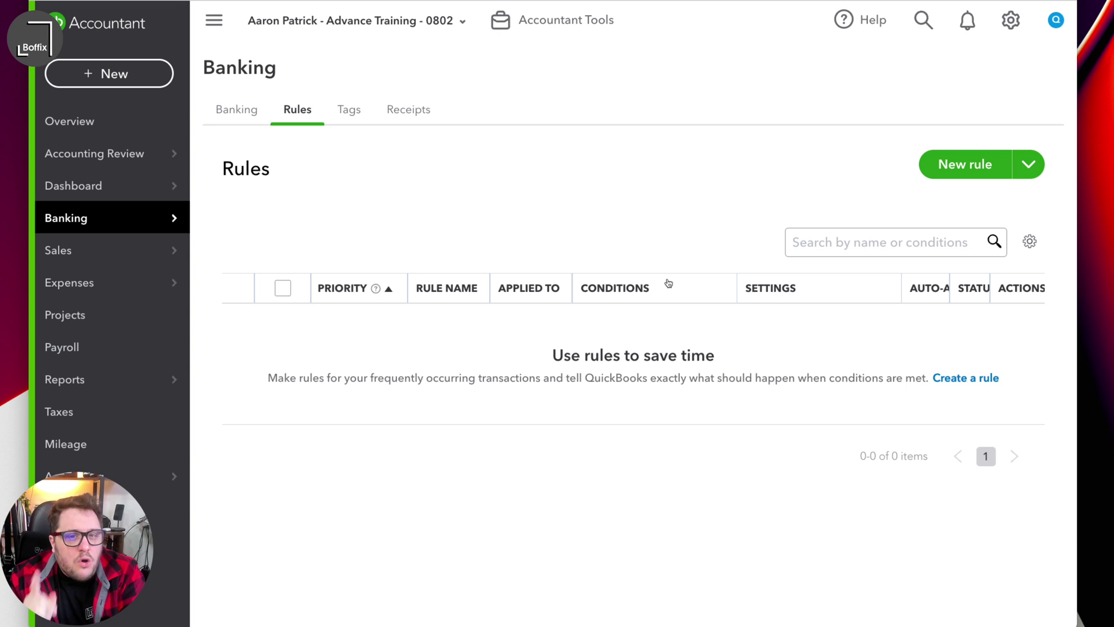
pyautogui.click(219, 111)
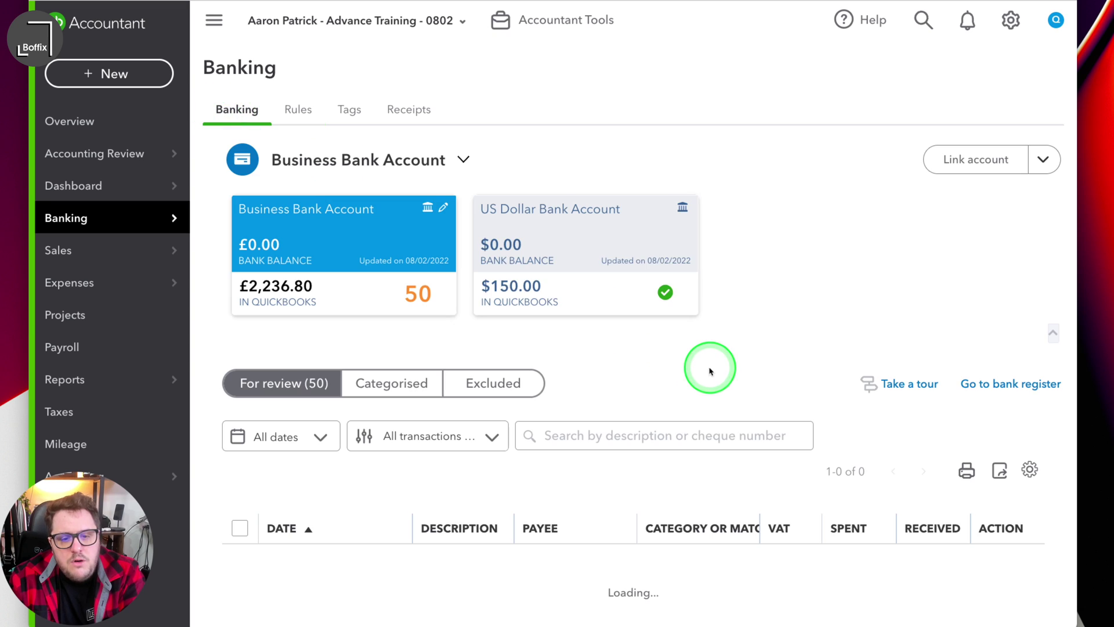
pyautogui.scroll(-15, 699, 414)
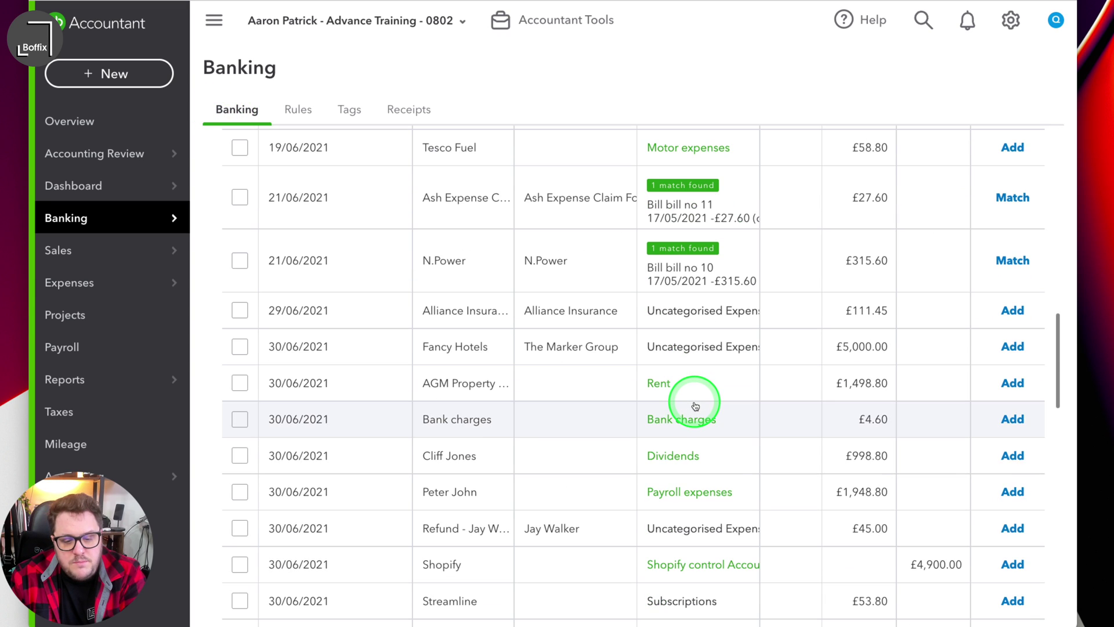
pyautogui.scroll(-8, 695, 405)
pyautogui.scroll(15, 695, 405)
pyautogui.scroll(6, 695, 405)
# Sort the transactions for review by description and find the Pret A Manger entries
pyautogui.click(489, 525)
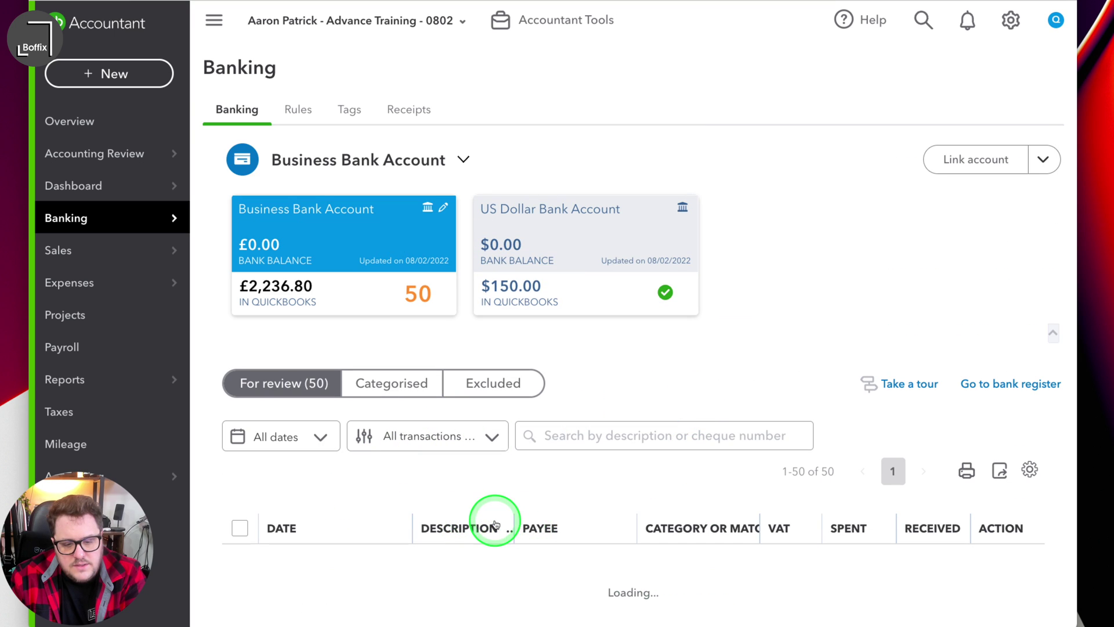
pyautogui.scroll(-5, 572, 529)
pyautogui.scroll(-15, 572, 525)
pyautogui.scroll(10, 569, 520)
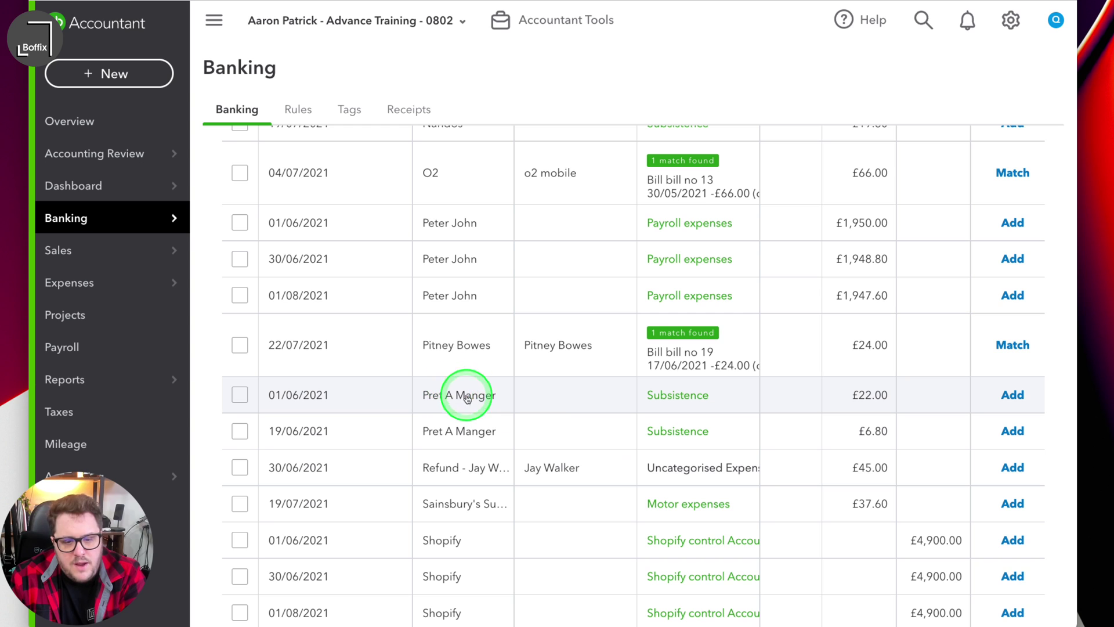
# Set VAT to 20.0% S (20%) on the 01/06/2021 Pret A Manger transaction and add it as a Subsistence expense
pyautogui.click(606, 404)
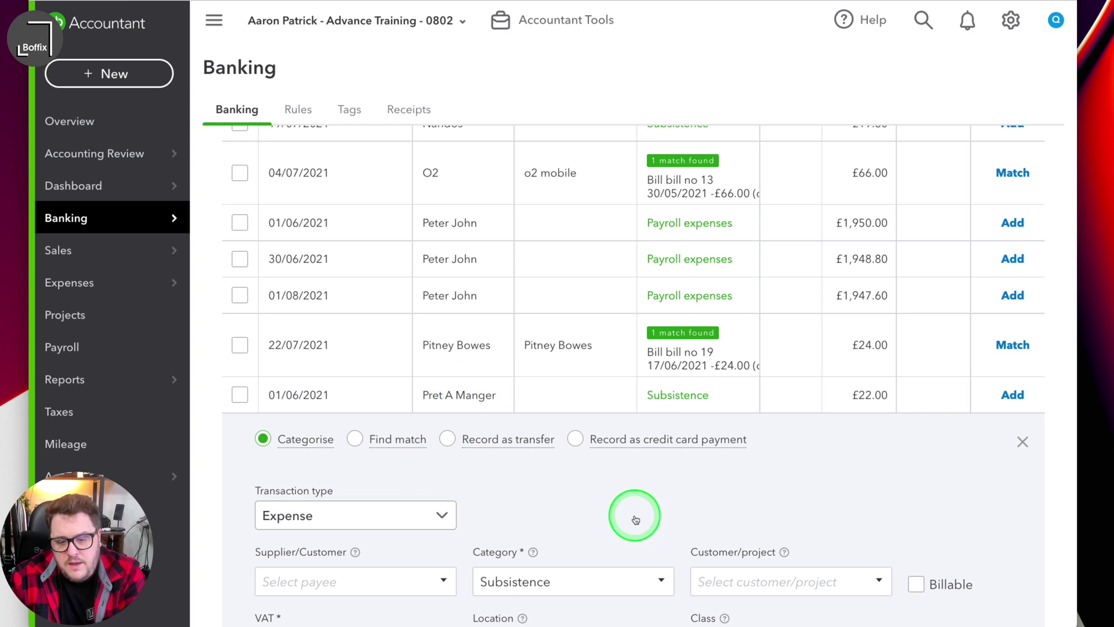
pyautogui.scroll(-5, 667, 516)
pyautogui.click(311, 353)
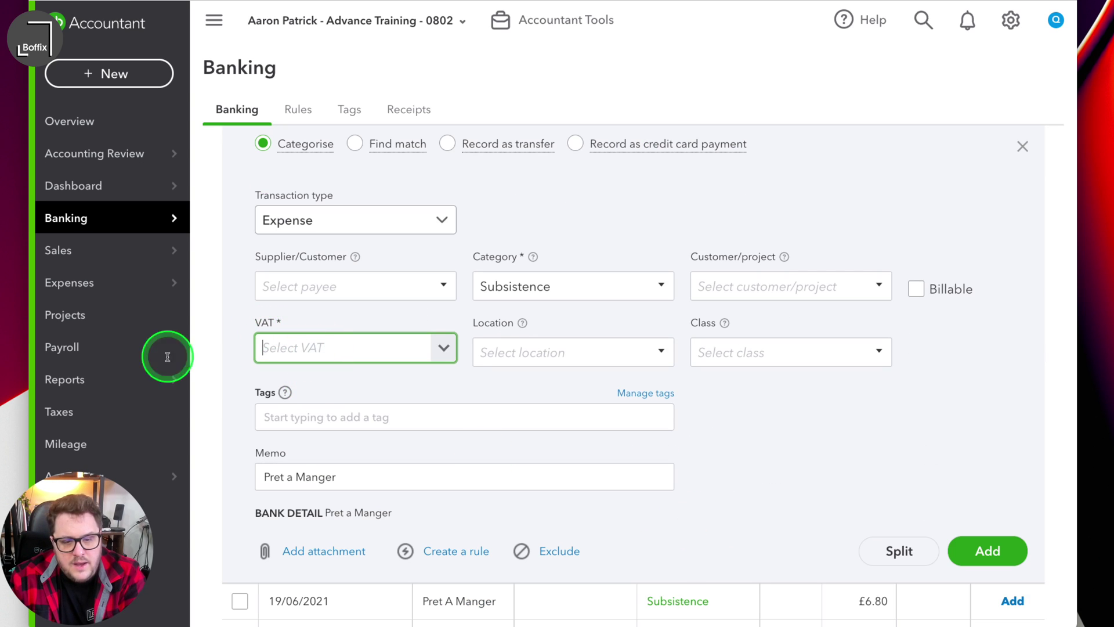
pyautogui.write('20')
pyautogui.press('Down')
pyautogui.press('Down')
pyautogui.press('Down')
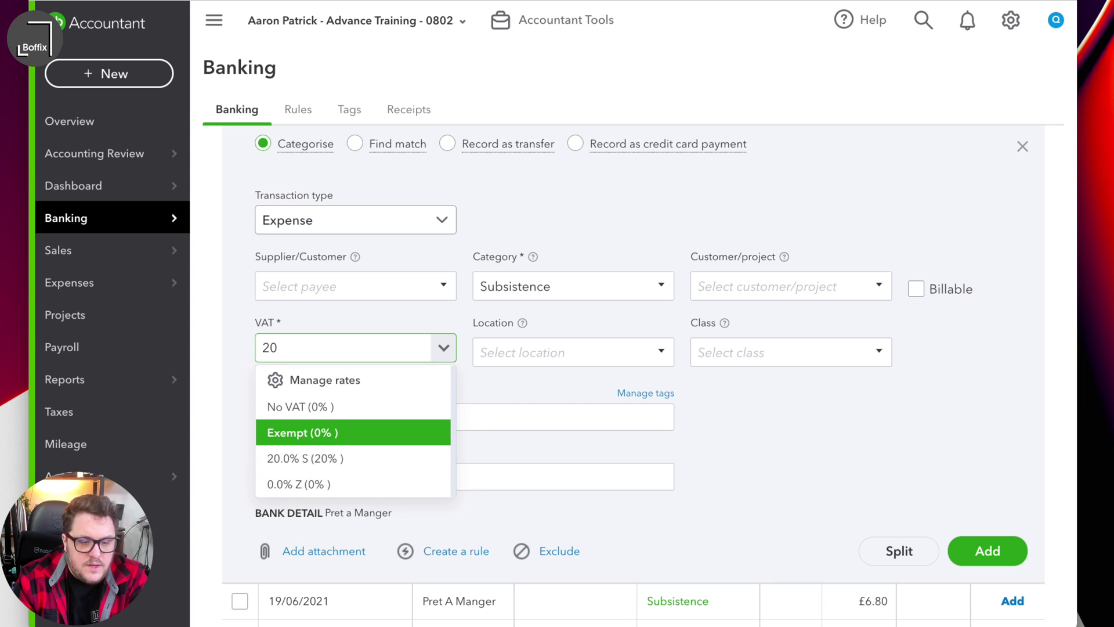
pyautogui.press('Return')
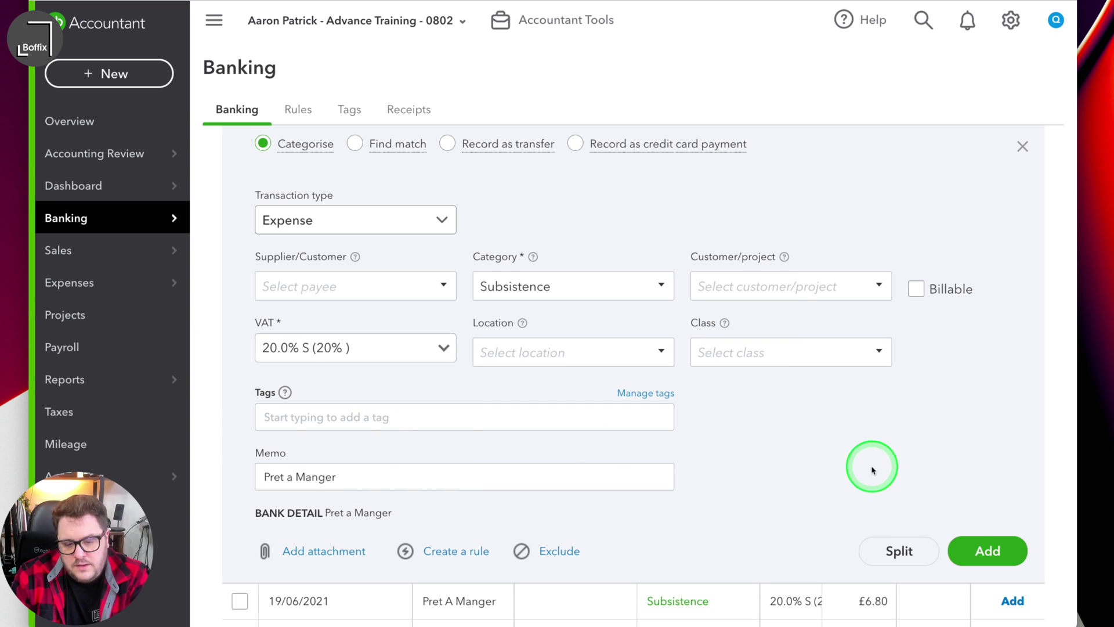
pyautogui.click(987, 550)
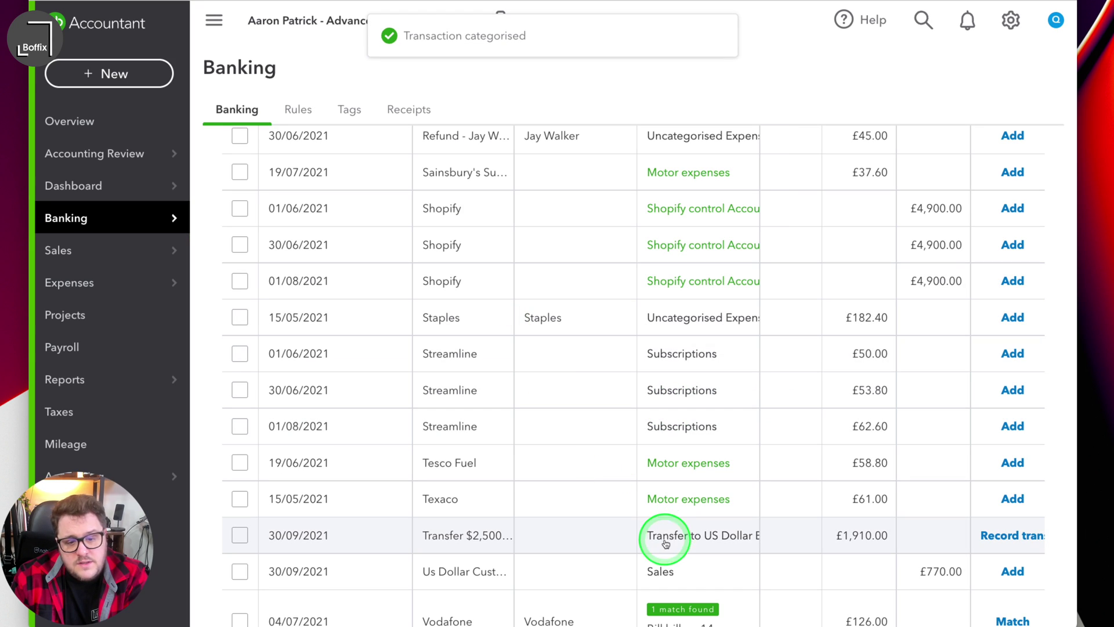
# Add the 19/06/2021 Pret A Manger transaction as a Subsistence expense with 20.0% S VAT
pyautogui.scroll(3, 557, 453)
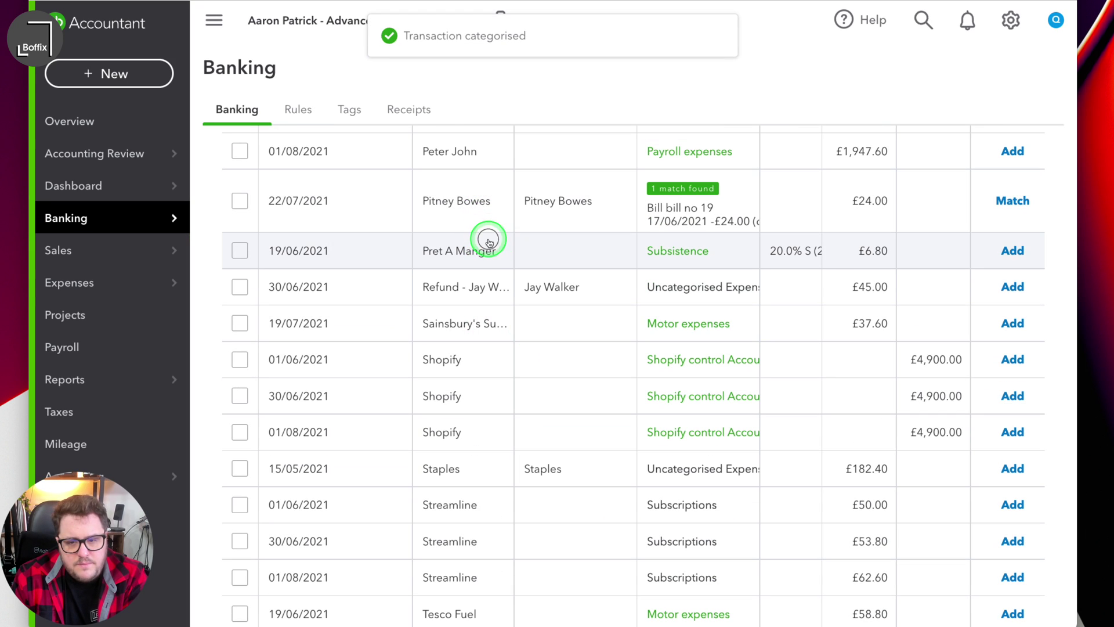
pyautogui.click(489, 243)
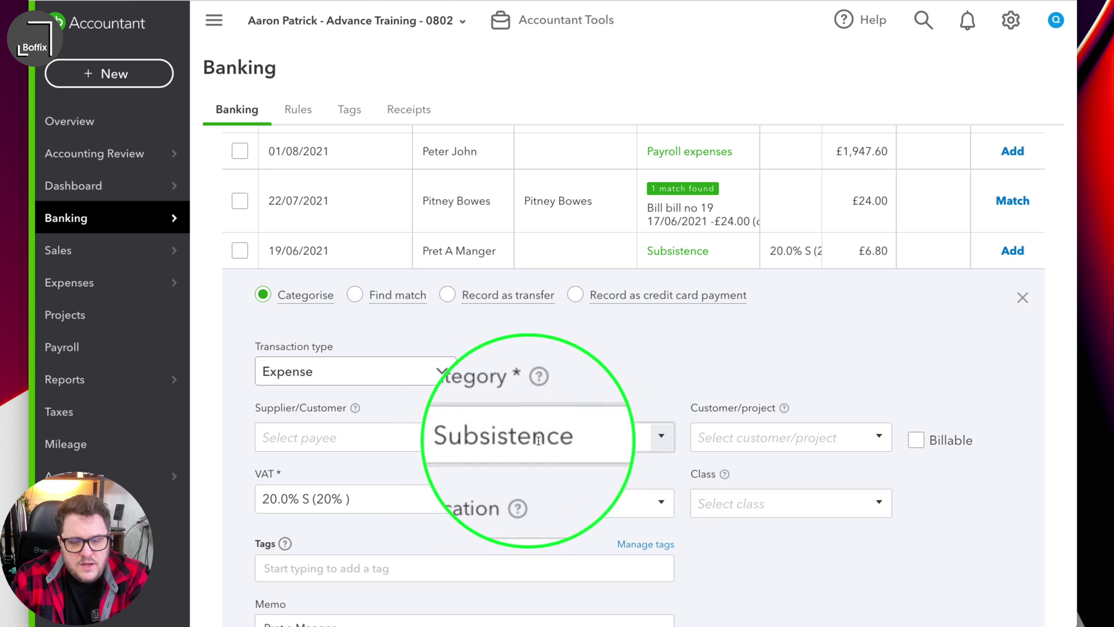
pyautogui.scroll(-2, 981, 522)
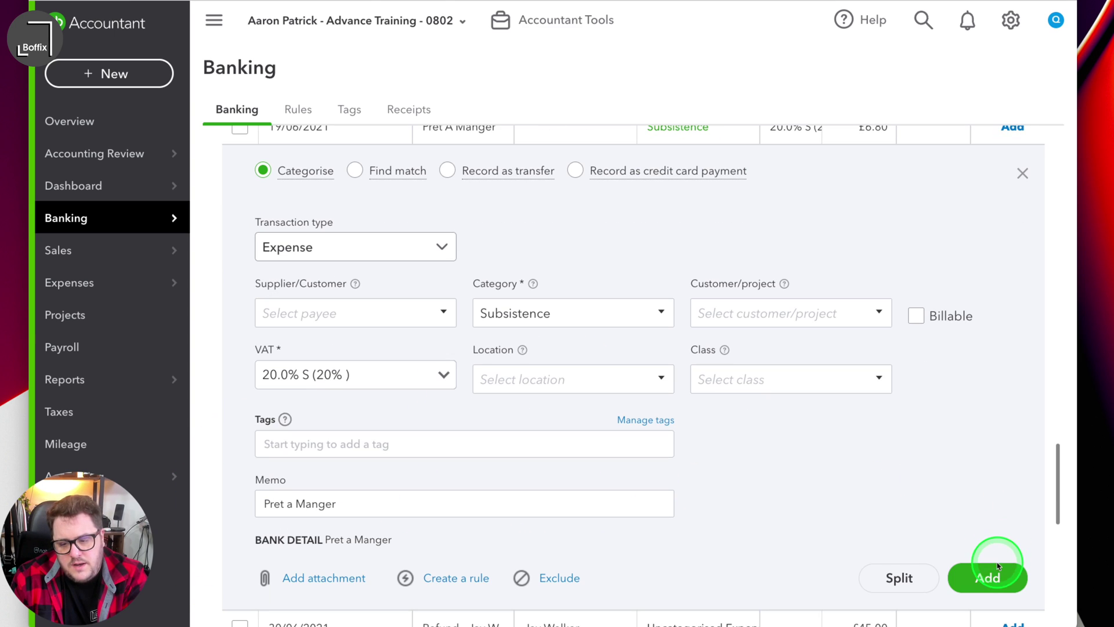
pyautogui.click(997, 576)
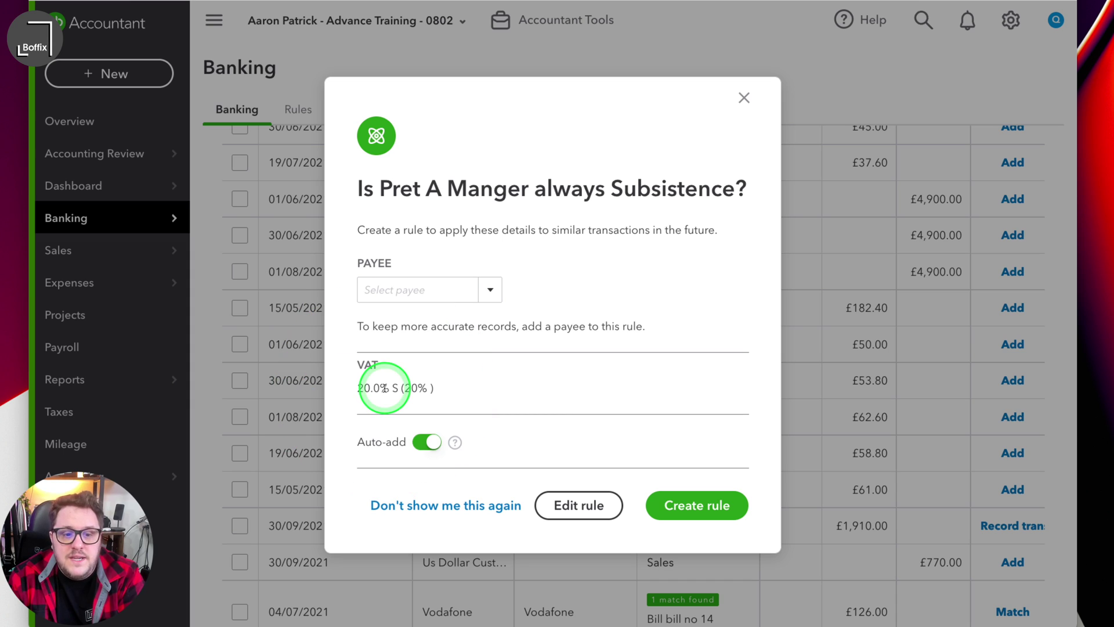
pyautogui.click(492, 299)
pyautogui.write('pret')
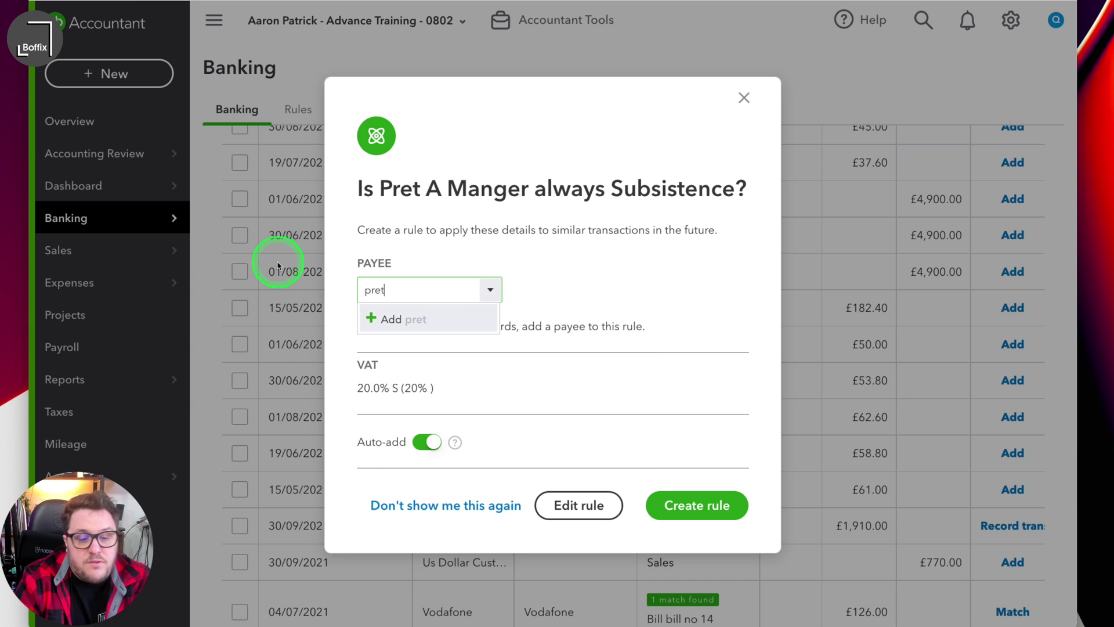
pyautogui.click(658, 279)
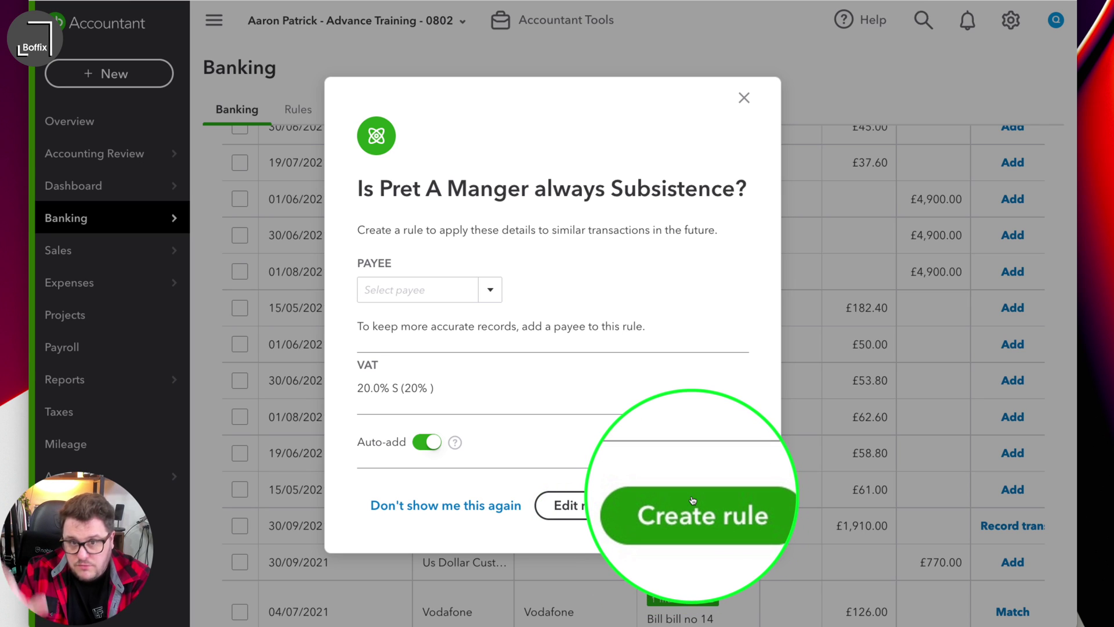
# Open the suggested Pret A Manger rule for editing, named Pret, and check its bank account and money direction options
pyautogui.click(579, 506)
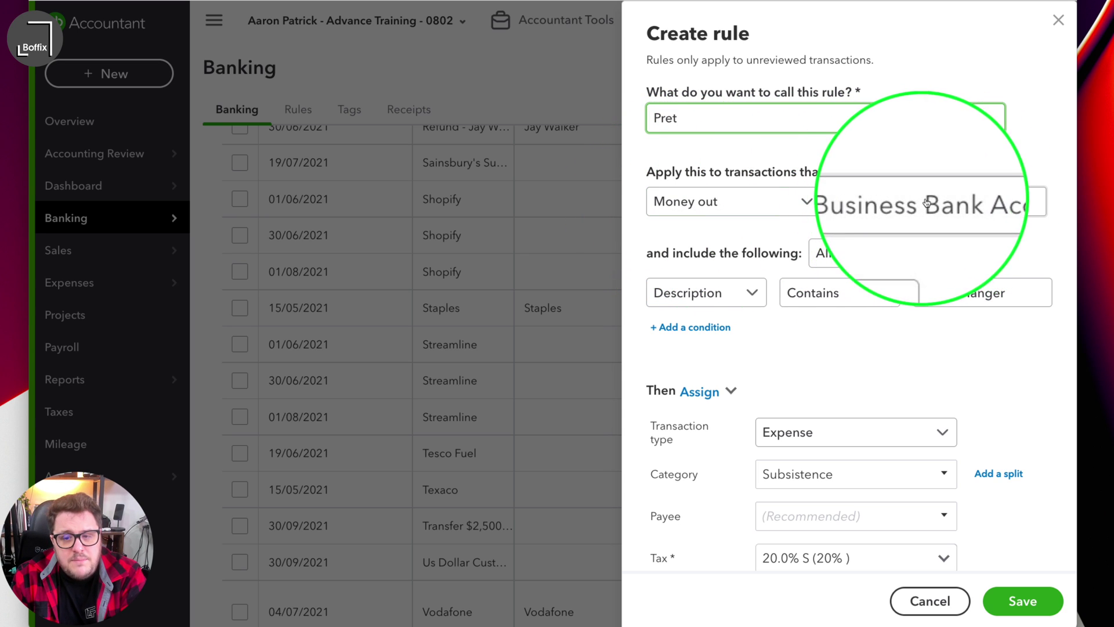
pyautogui.click(1010, 203)
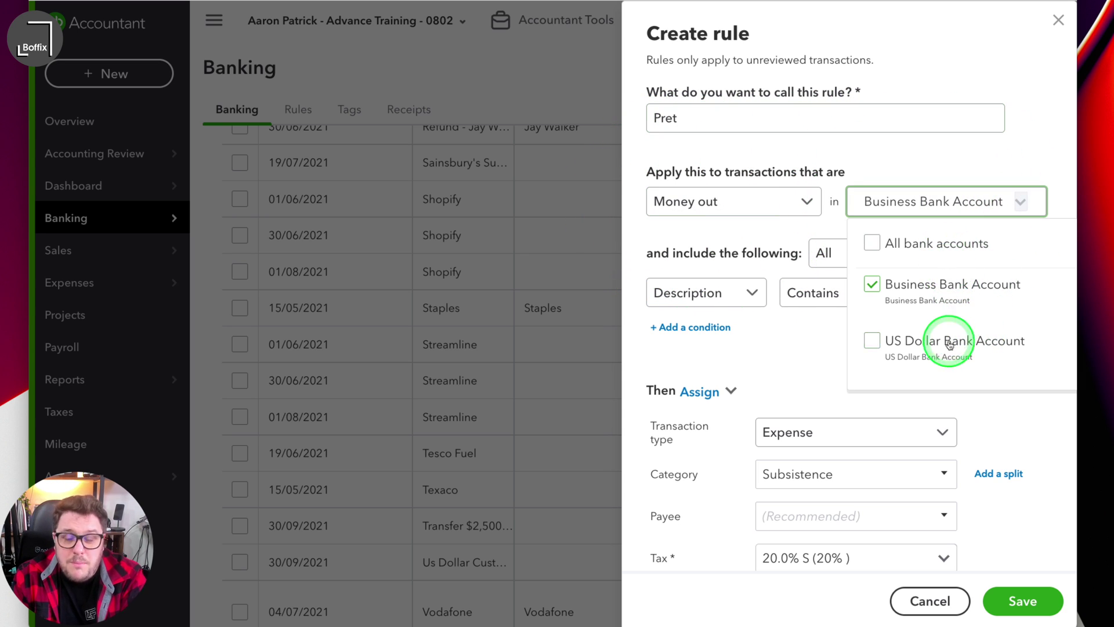
pyautogui.click(749, 206)
pyautogui.click(784, 171)
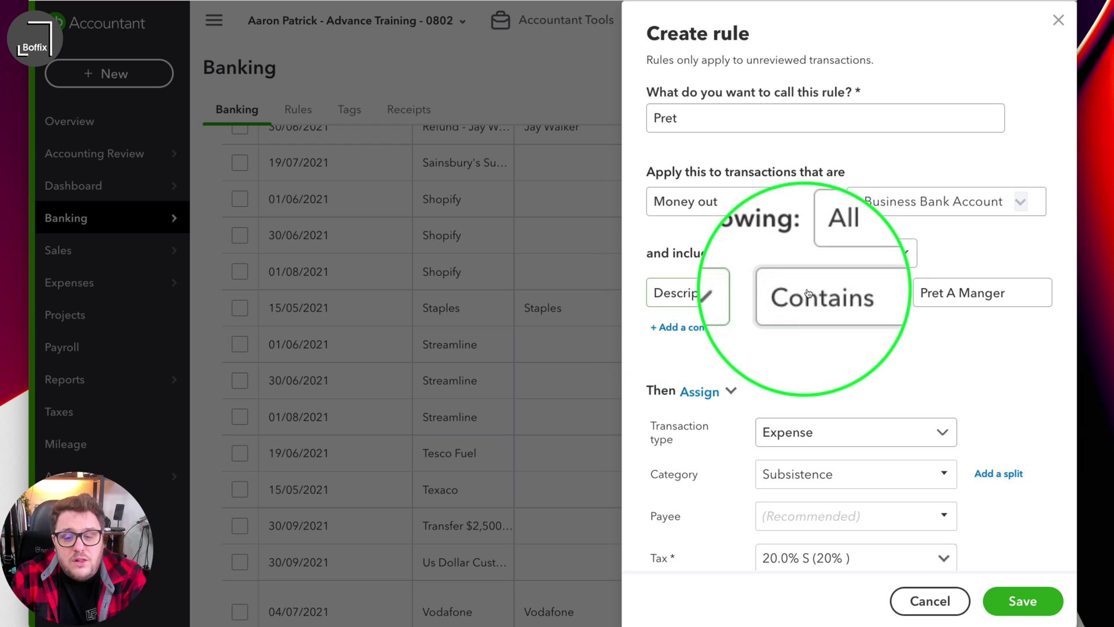
# Examine the rule's first condition, covering its field, operator and text, plus the choice between matching All or Any conditions
pyautogui.click(955, 289)
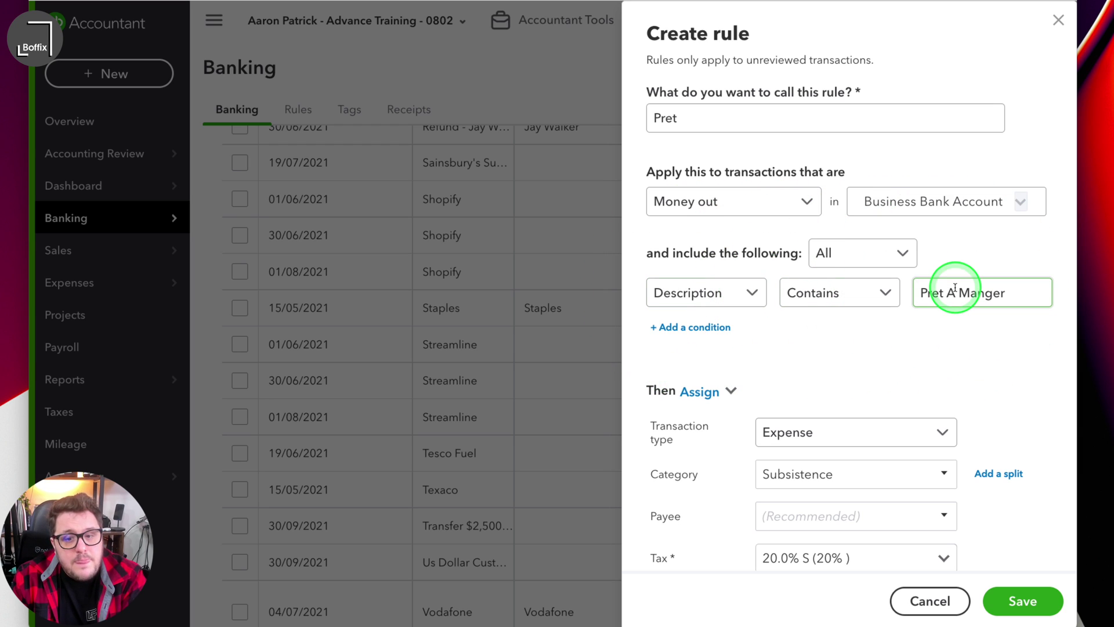
pyautogui.click(737, 293)
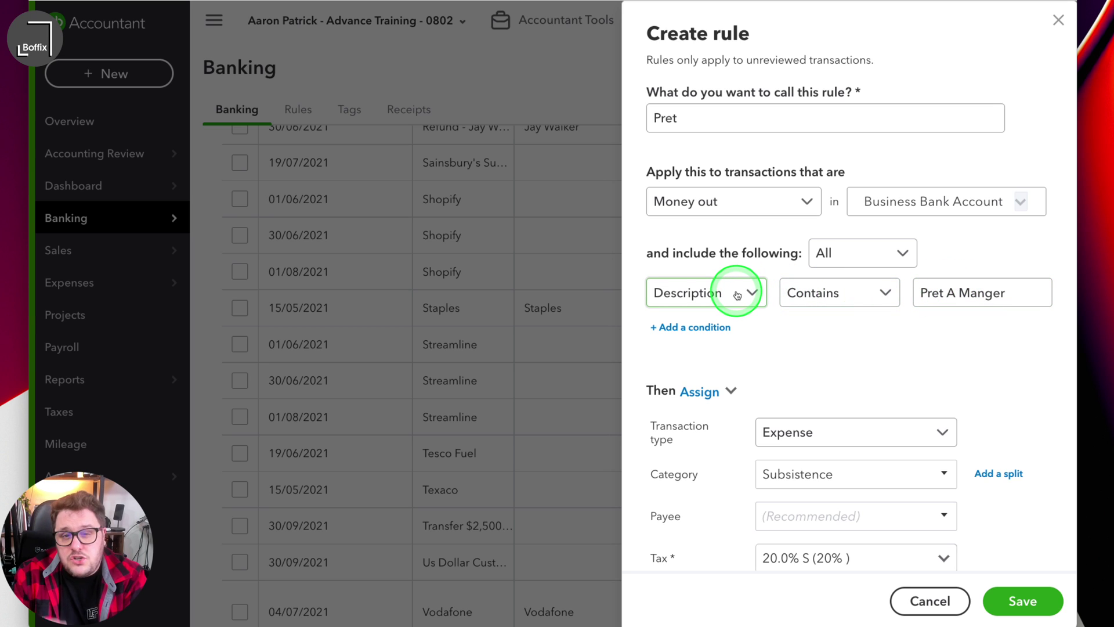
pyautogui.click(965, 294)
pyautogui.click(696, 290)
pyautogui.click(818, 297)
pyautogui.click(933, 302)
pyautogui.click(675, 309)
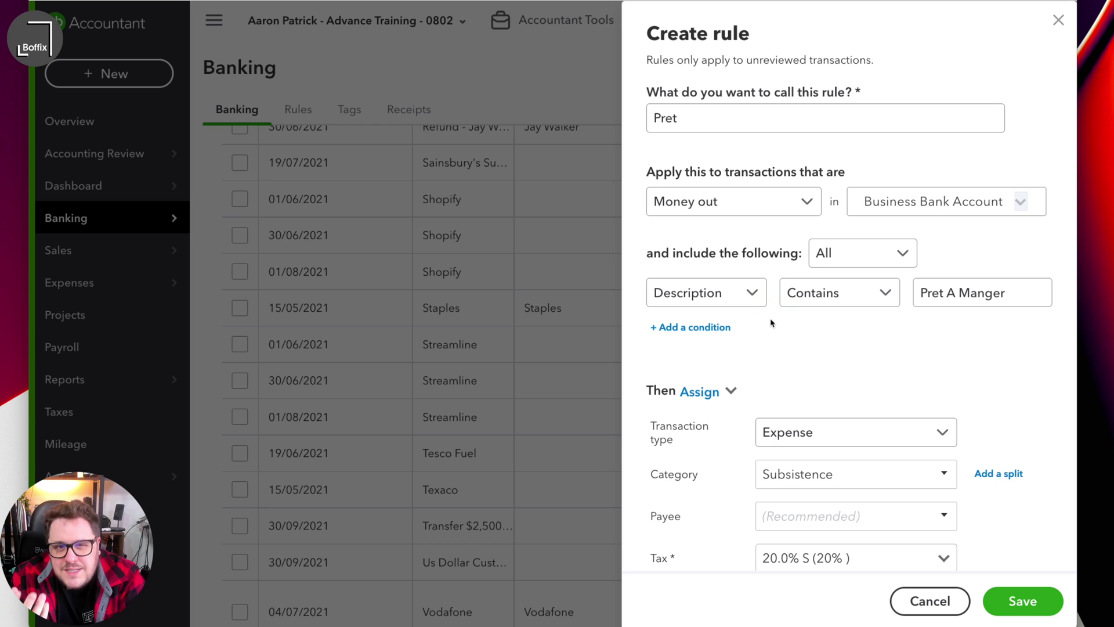
pyautogui.click(846, 251)
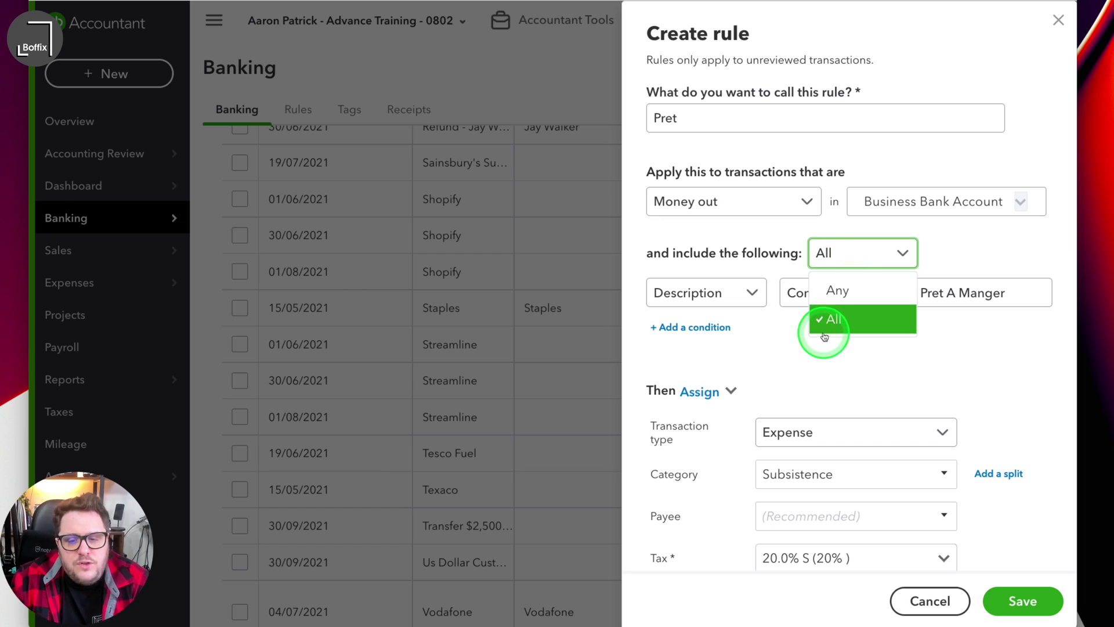
pyautogui.click(766, 331)
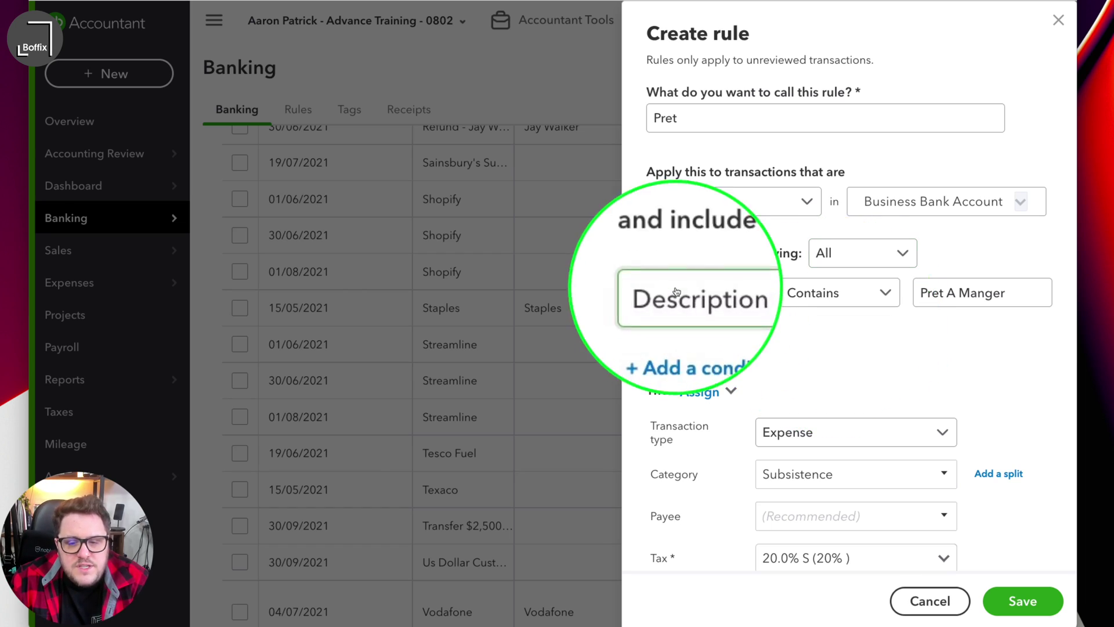
# Add a second condition to the rule for an amount greater than 100.00
pyautogui.click(675, 325)
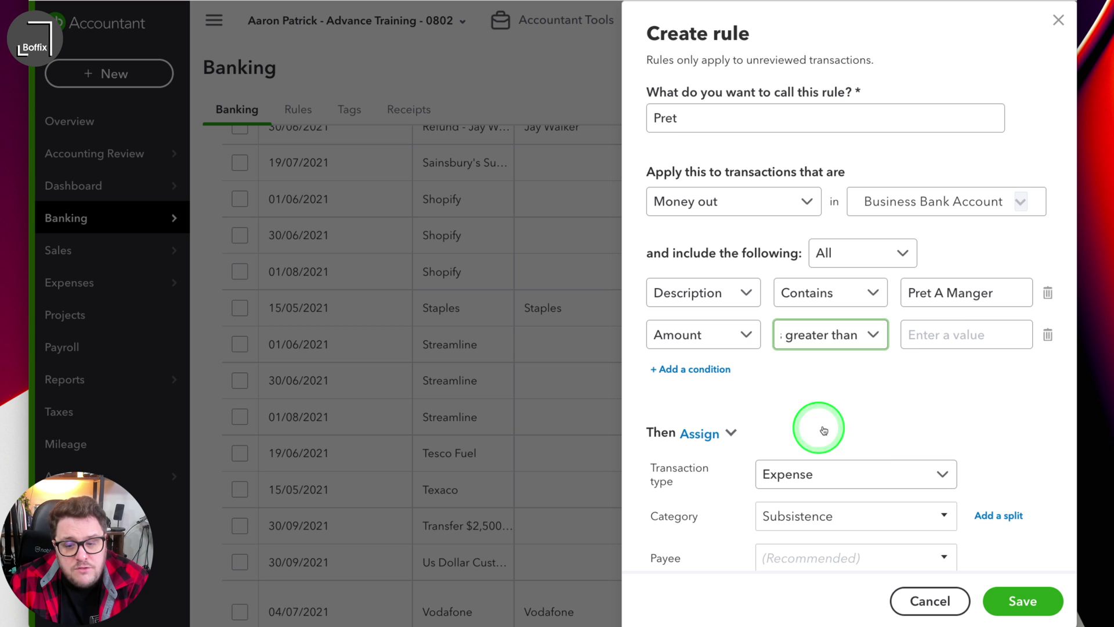
pyautogui.click(945, 335)
pyautogui.write('100.00')
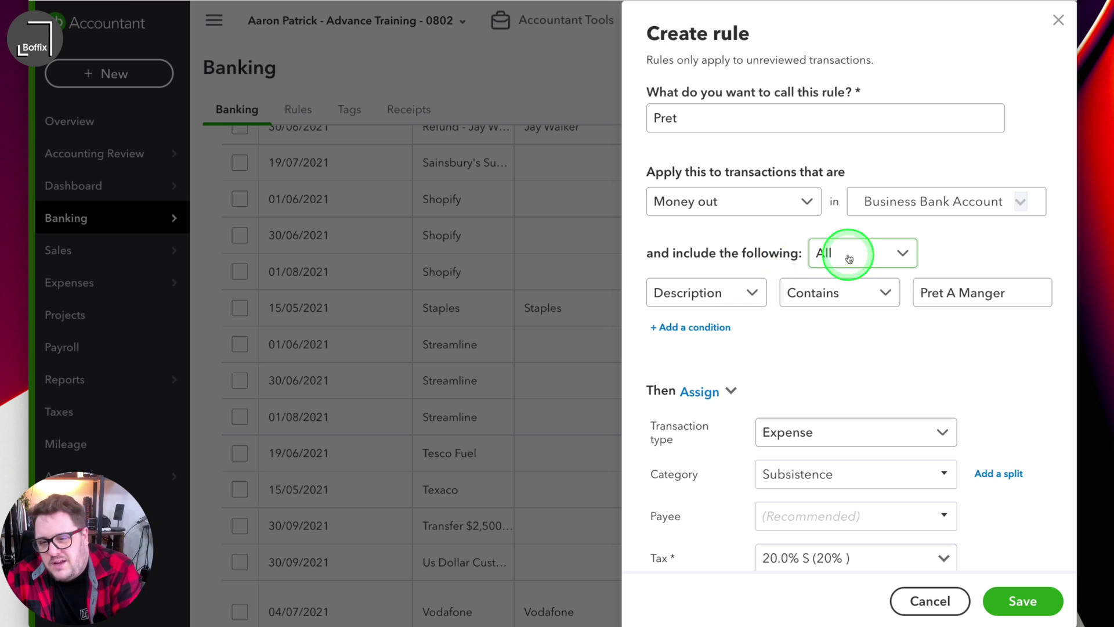
# Review the rule's money direction setting and the Description, Bank text and Amount choices for its condition
pyautogui.click(849, 258)
pyautogui.click(711, 204)
pyautogui.click(886, 360)
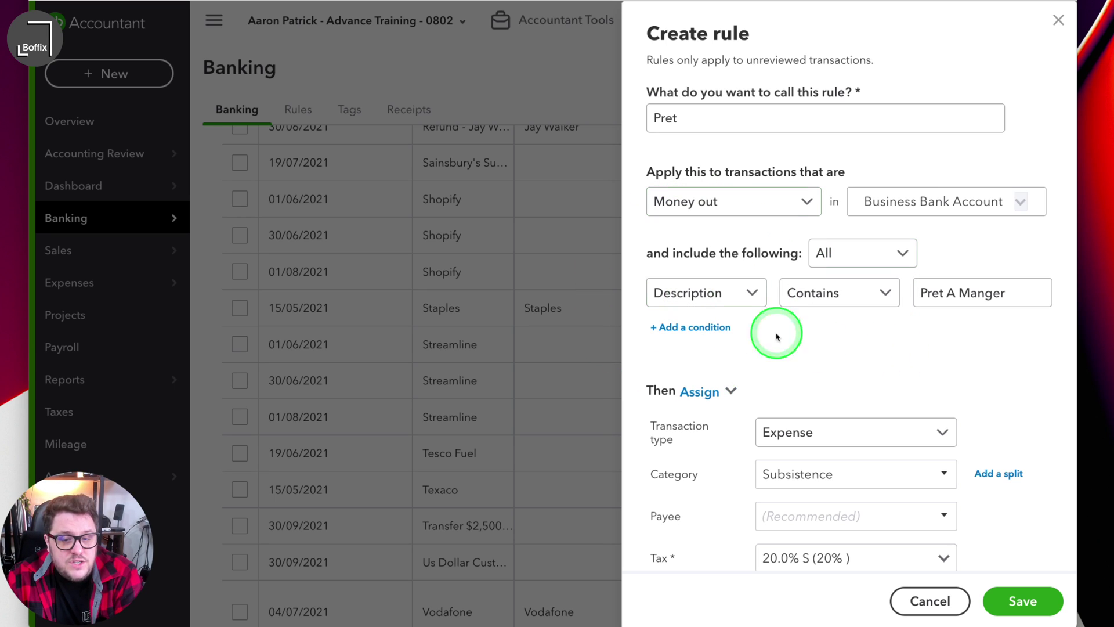
pyautogui.click(718, 295)
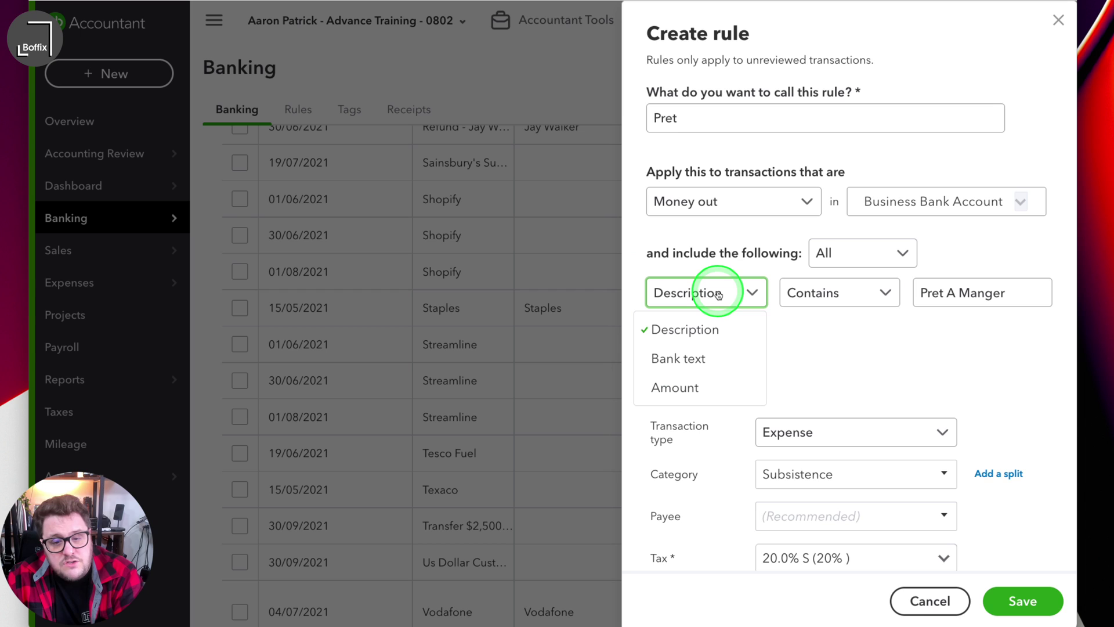
pyautogui.click(975, 295)
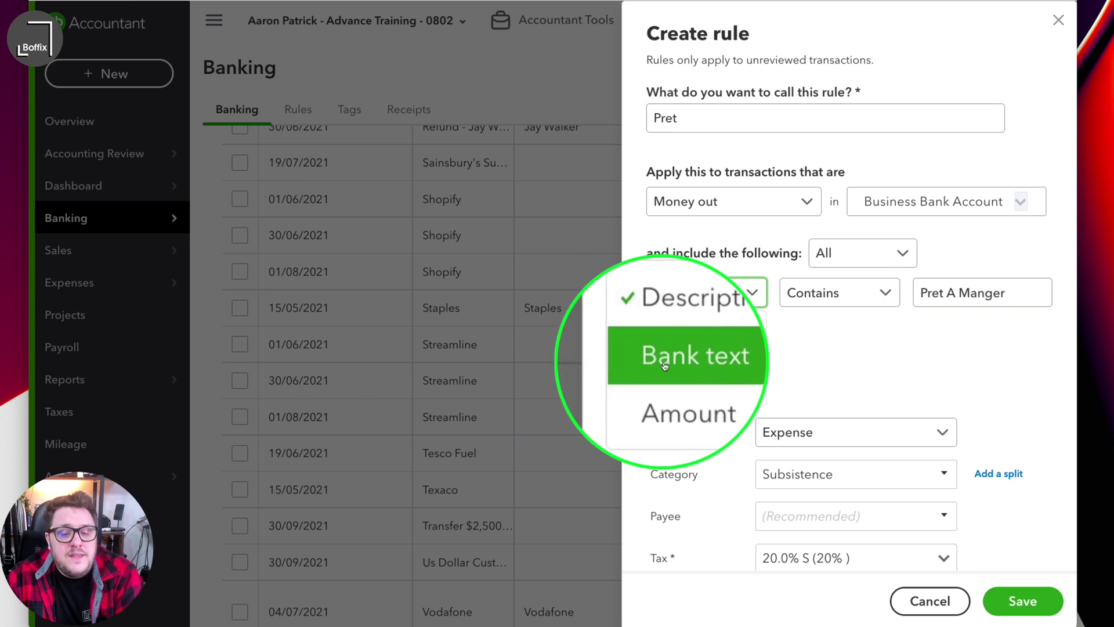
pyautogui.click(866, 336)
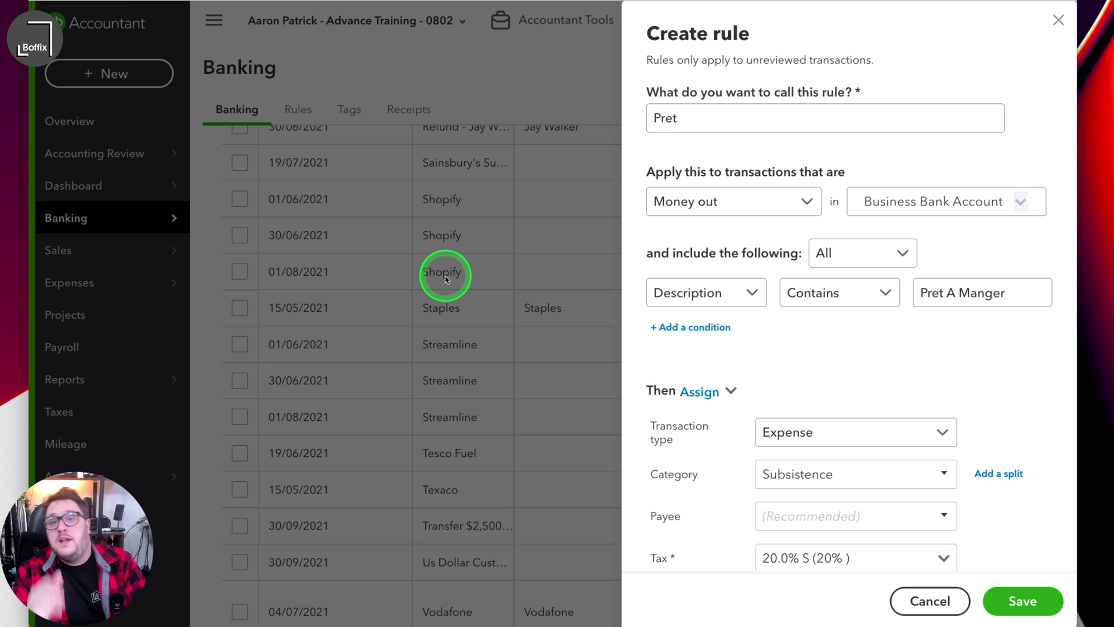
pyautogui.click(765, 293)
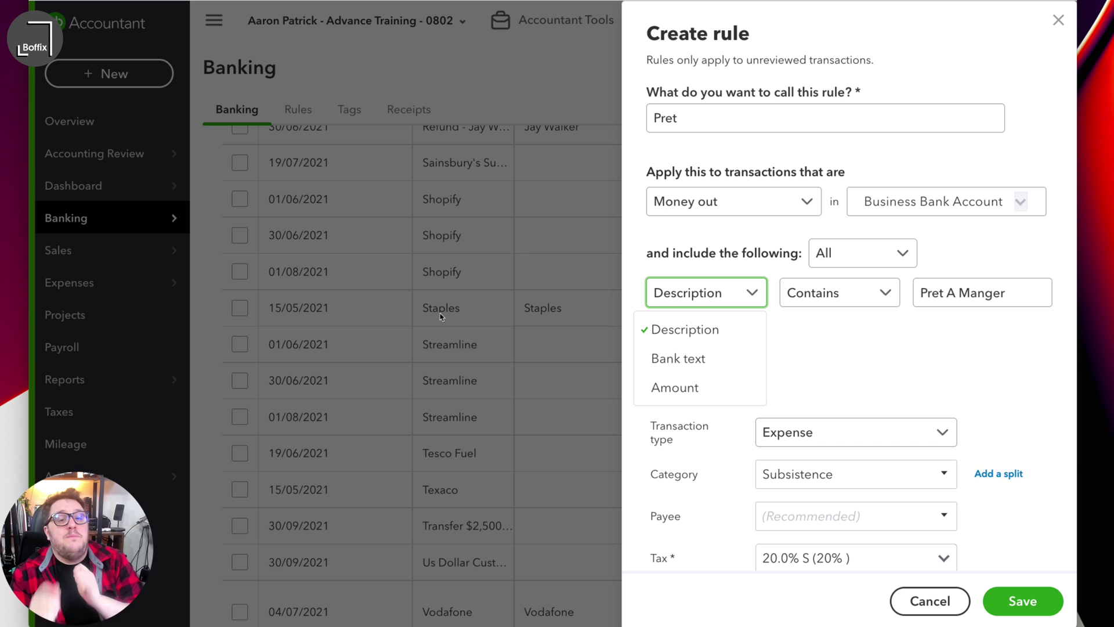
pyautogui.click(917, 334)
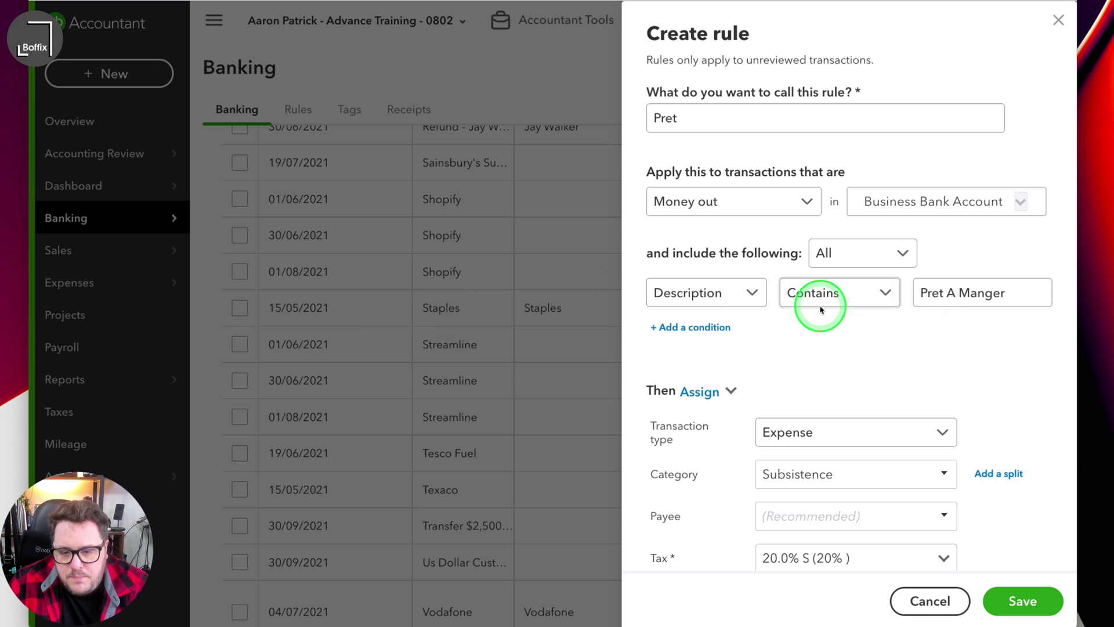
# Check the transaction type options among the details the rule assigns
pyautogui.scroll(-3, 800, 312)
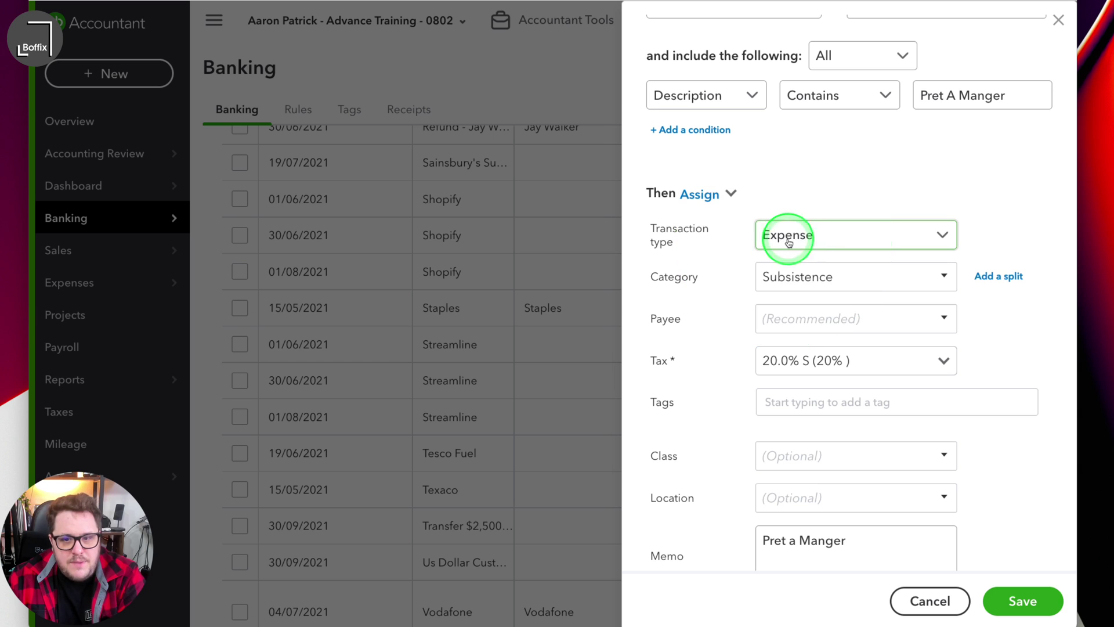
pyautogui.click(810, 242)
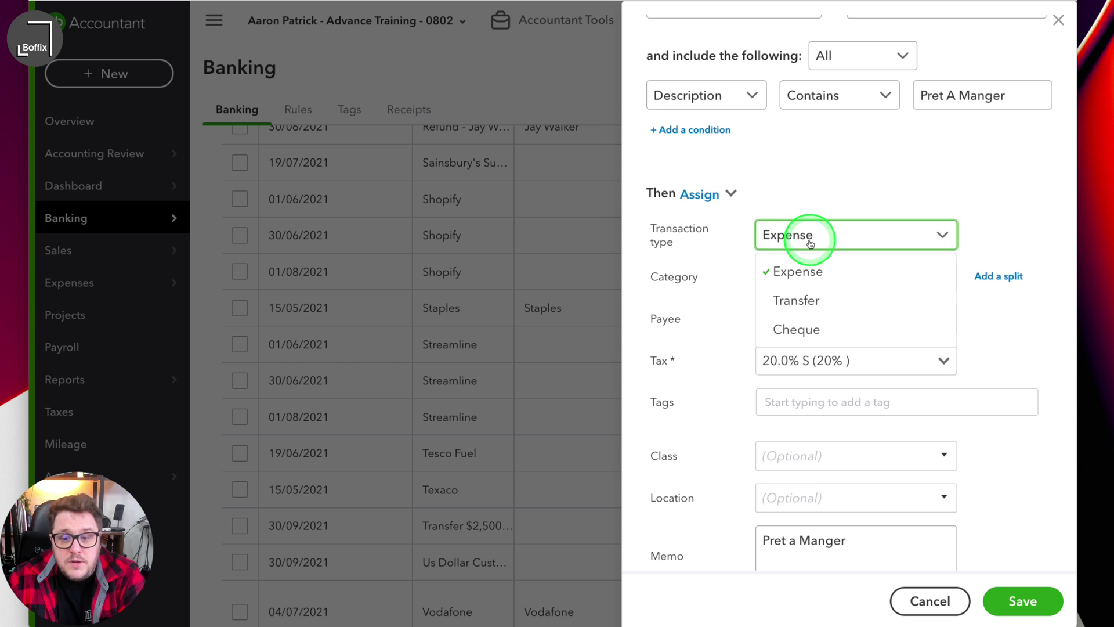
pyautogui.click(918, 166)
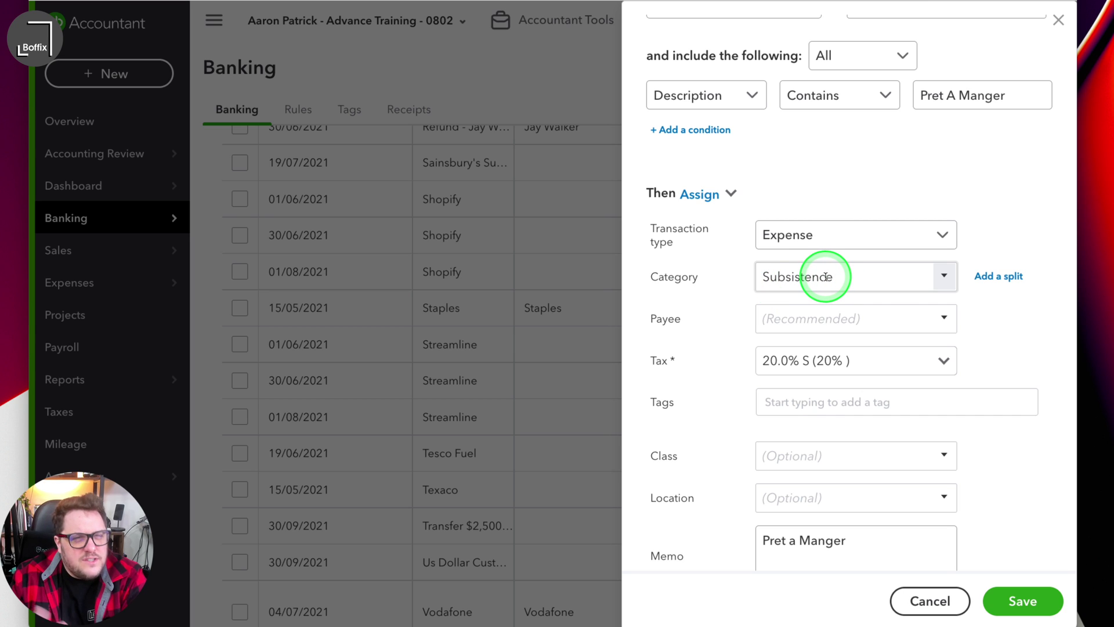
# Check how the rule's category can be split, comparing the Percentage and Amount options
pyautogui.click(996, 275)
pyautogui.click(761, 330)
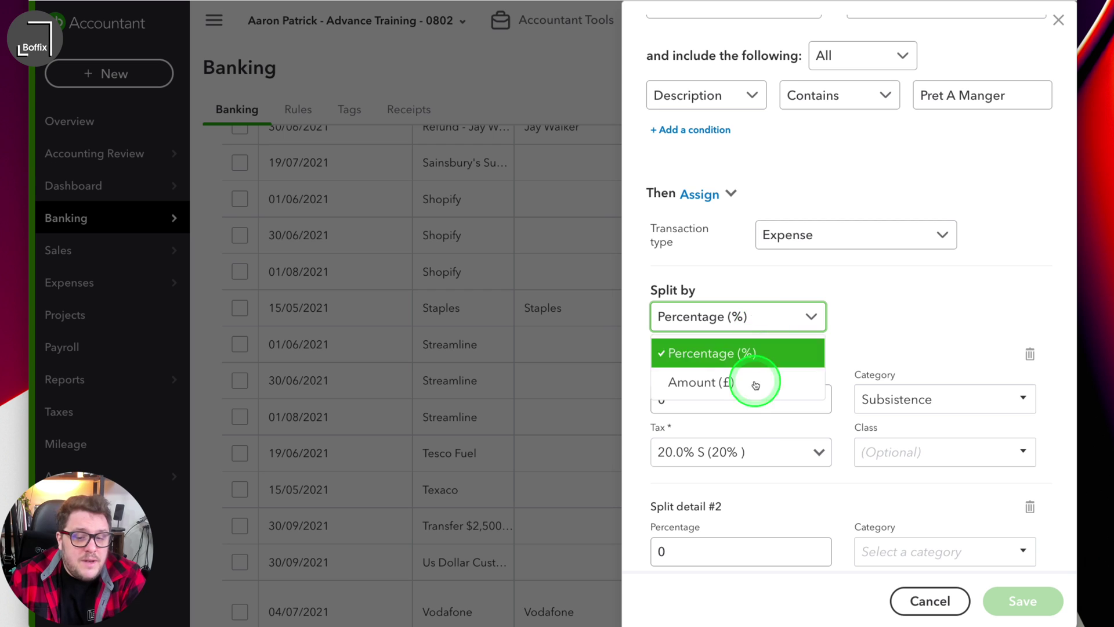
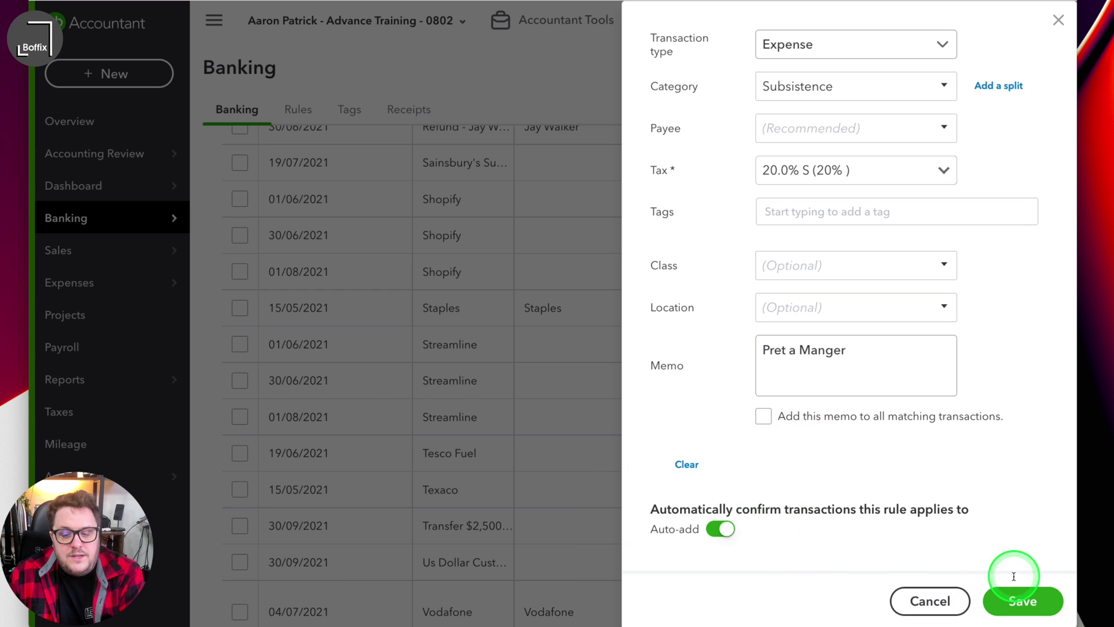
# Save the Pret A Manger bank rule and open the list of bank rules
pyautogui.click(1027, 603)
pyautogui.click(361, 191)
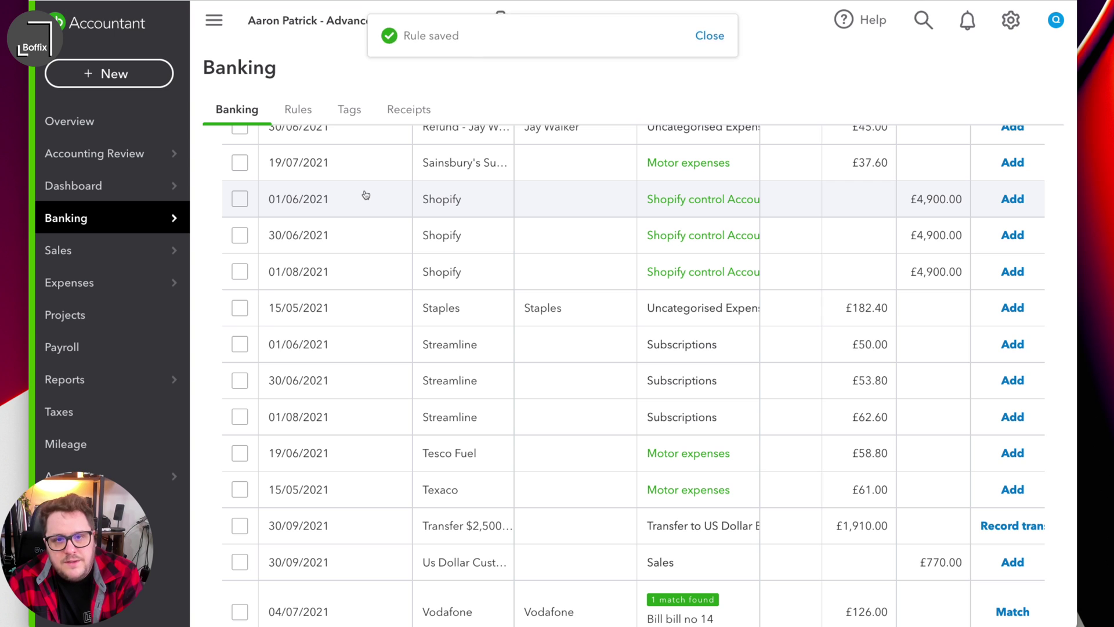
pyautogui.click(298, 109)
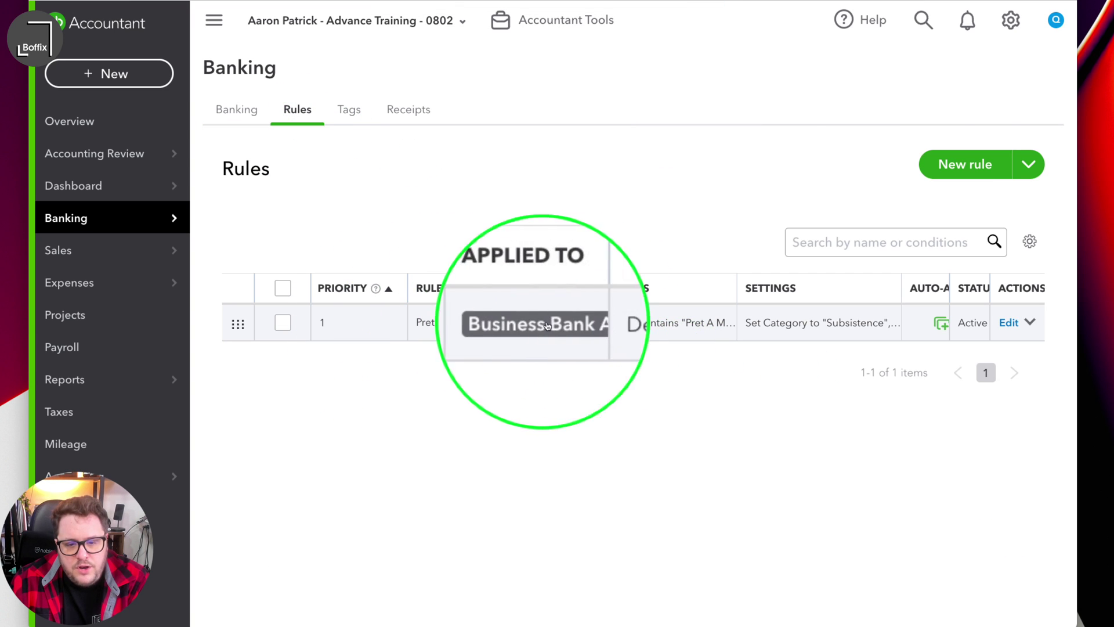
# Look over the Pret rule's listing, its editable settings and the options to copy, disable or delete it
pyautogui.moveTo(449, 326)
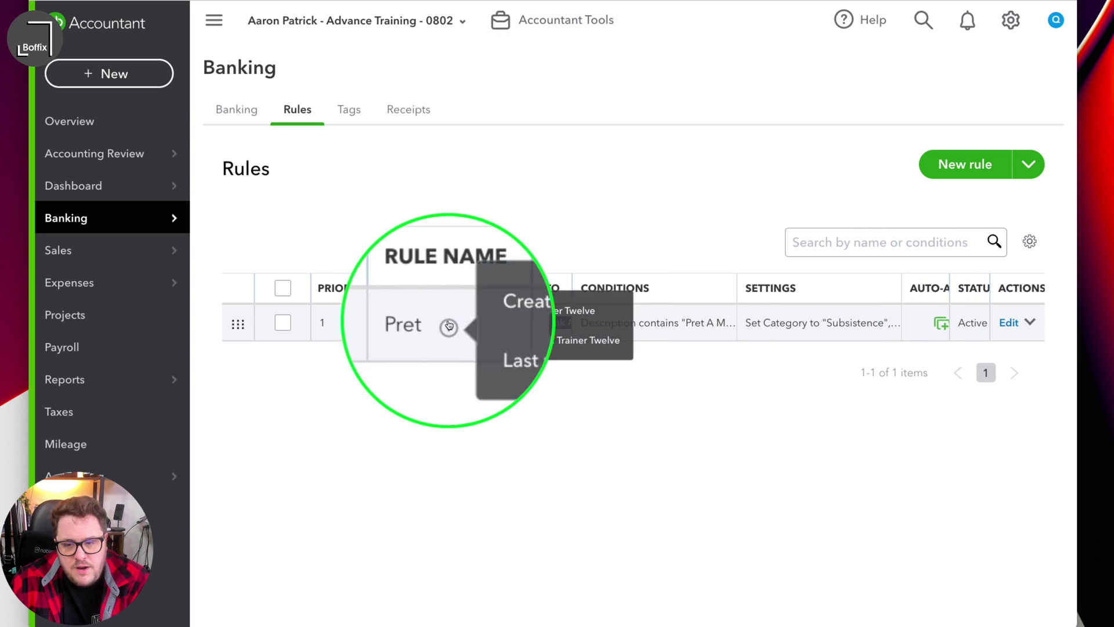
pyautogui.click(1011, 323)
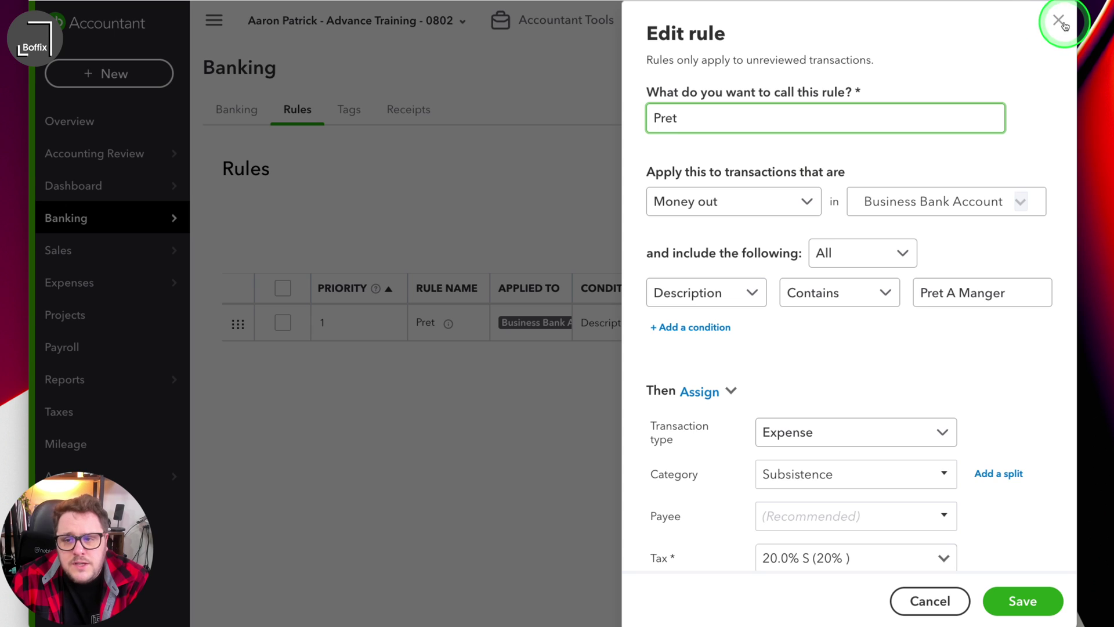
pyautogui.click(1061, 23)
pyautogui.click(1029, 323)
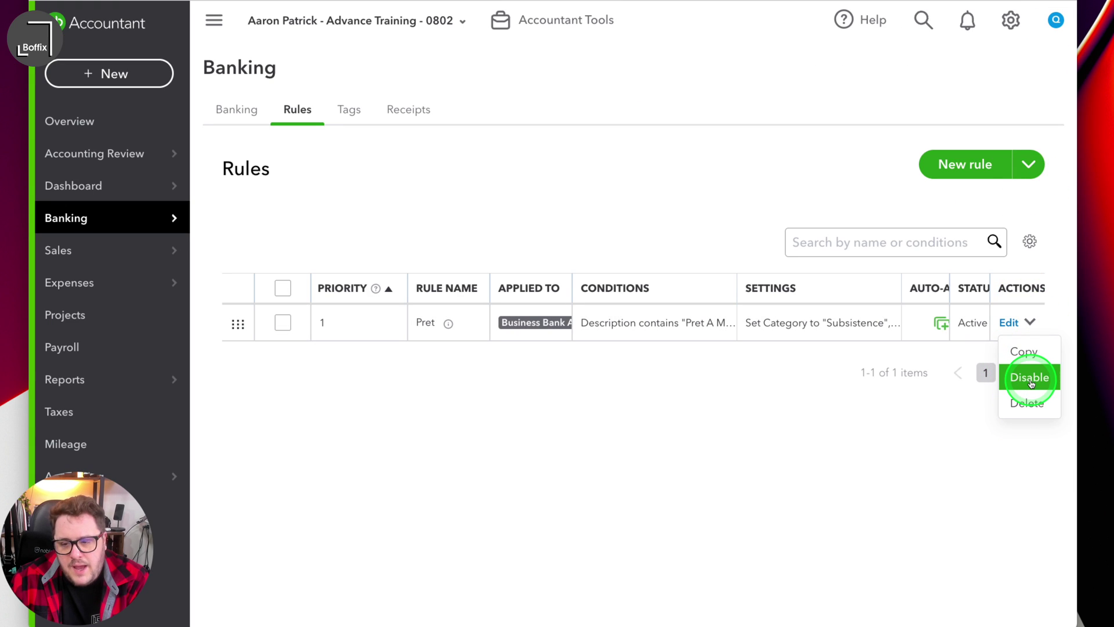
pyautogui.click(721, 206)
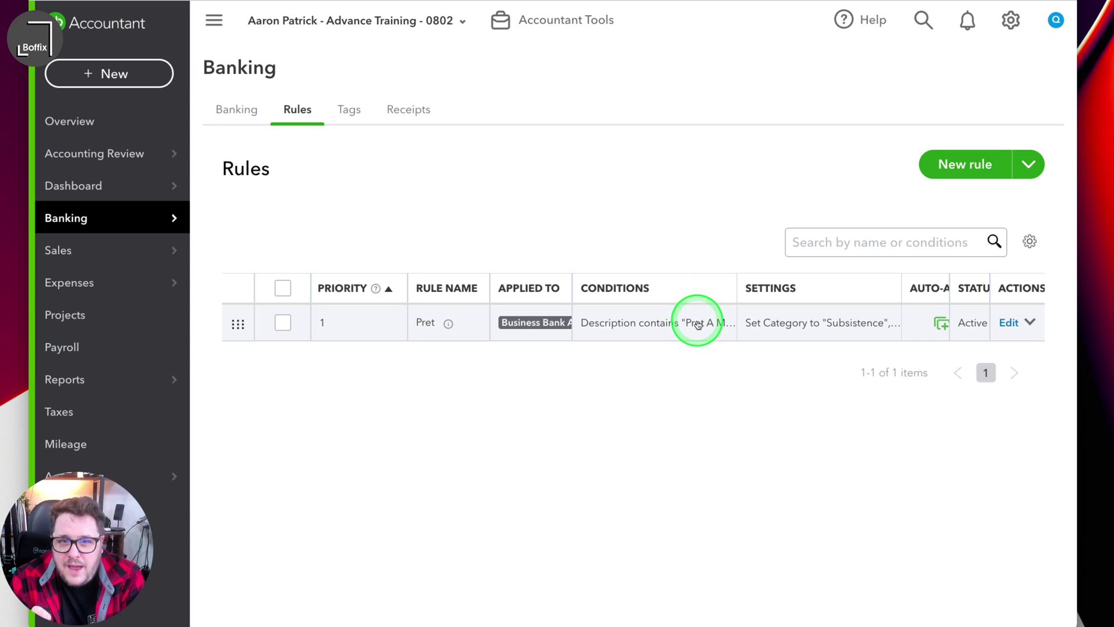
# Start a bank rules import and upload the file "Ex 13 Rules to import (with trainer).xls"
pyautogui.click(1029, 164)
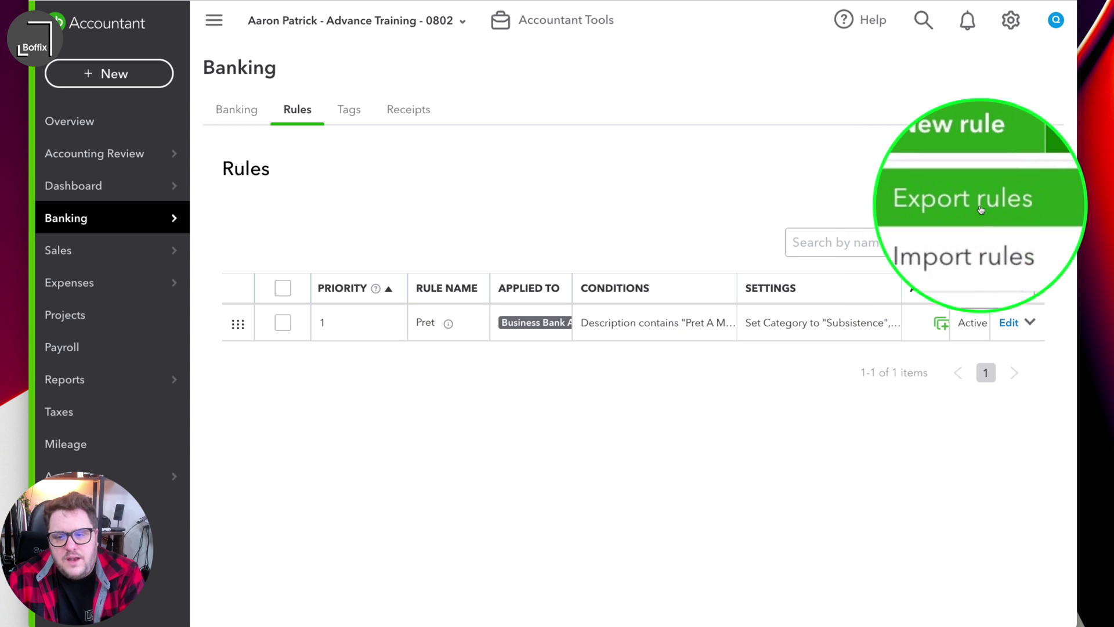
pyautogui.click(954, 245)
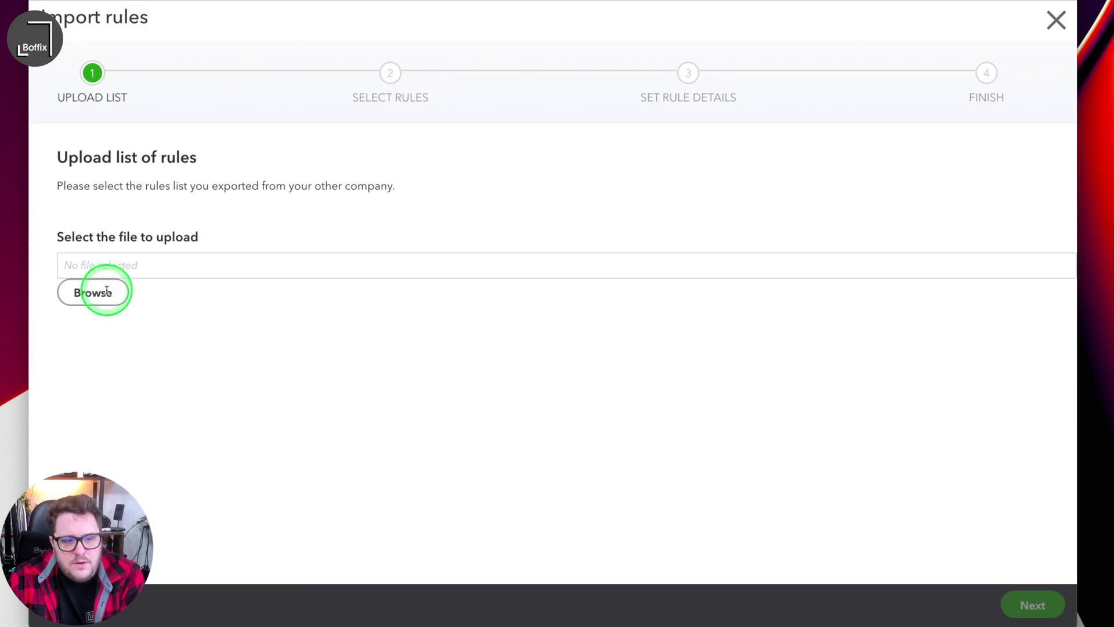
pyautogui.click(106, 290)
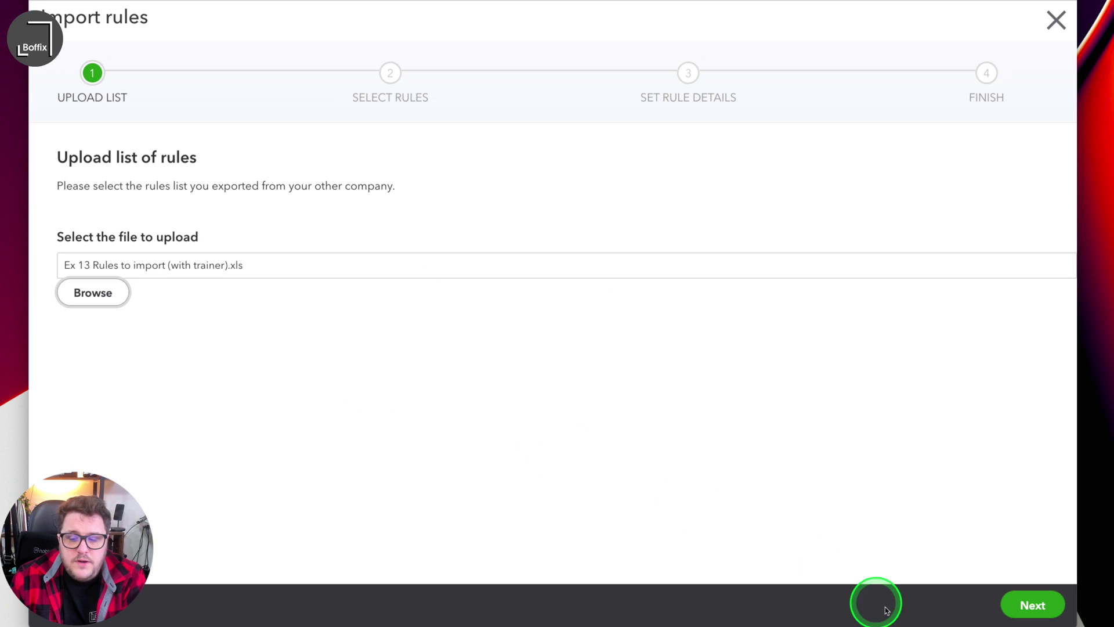
pyautogui.click(676, 484)
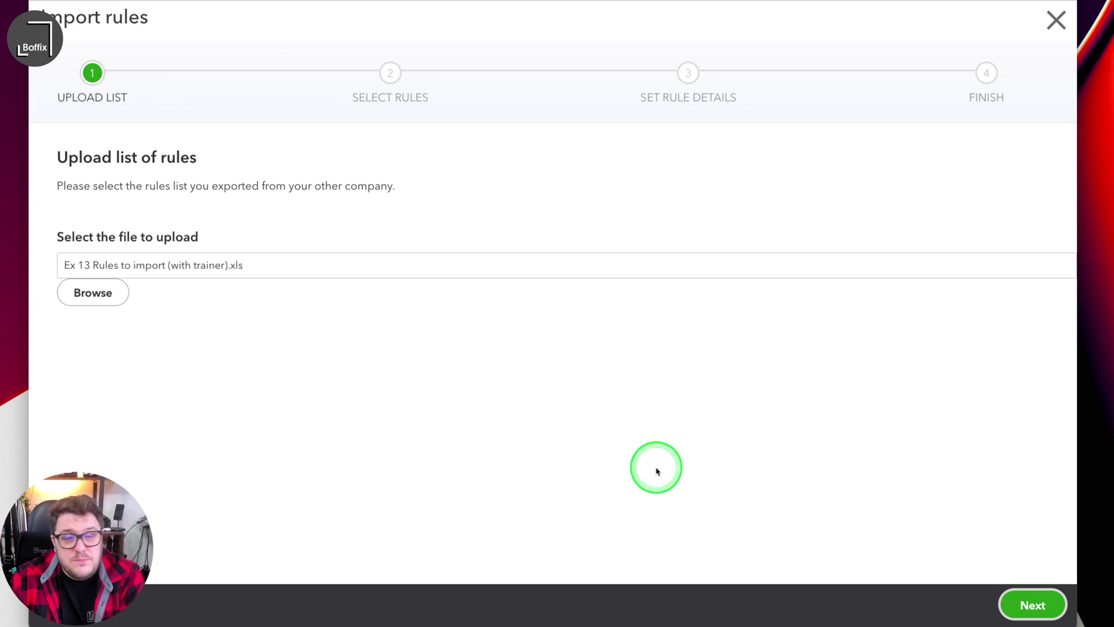
# Keep all the listed rules selected, continue to the payee and category mapping, and import them
pyautogui.scroll(-1, 638, 441)
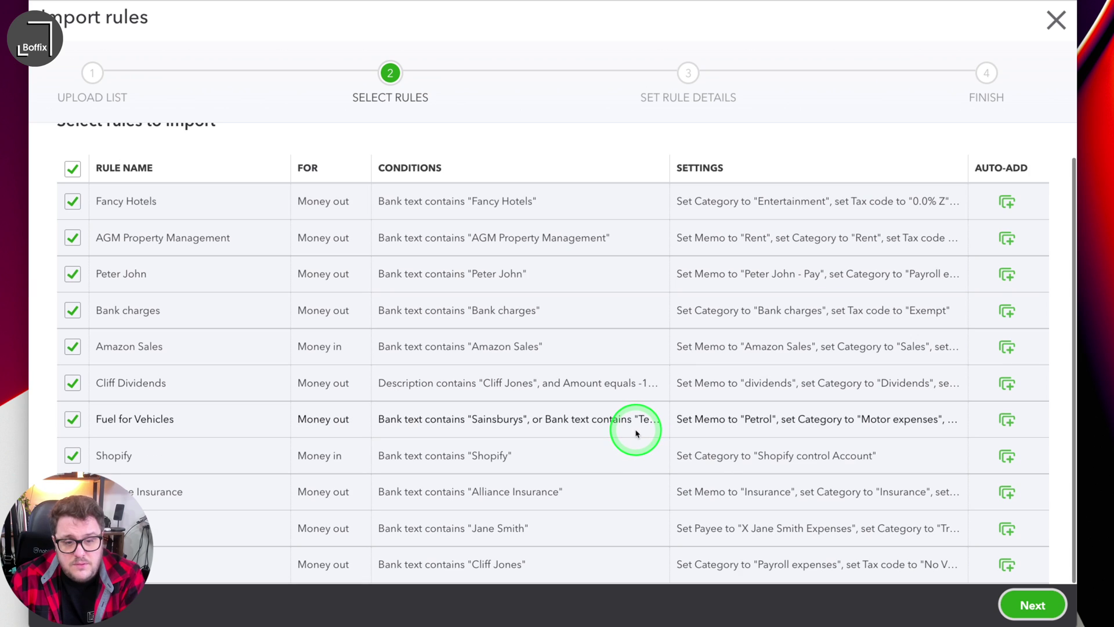
pyautogui.scroll(1, 734, 468)
pyautogui.click(1032, 604)
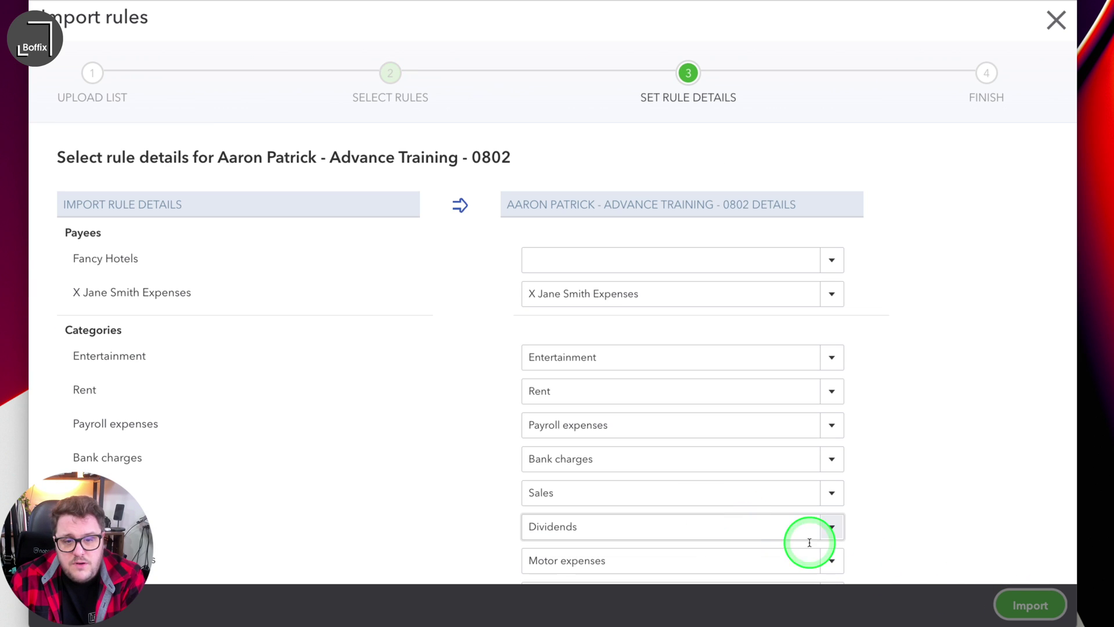
pyautogui.click(1035, 598)
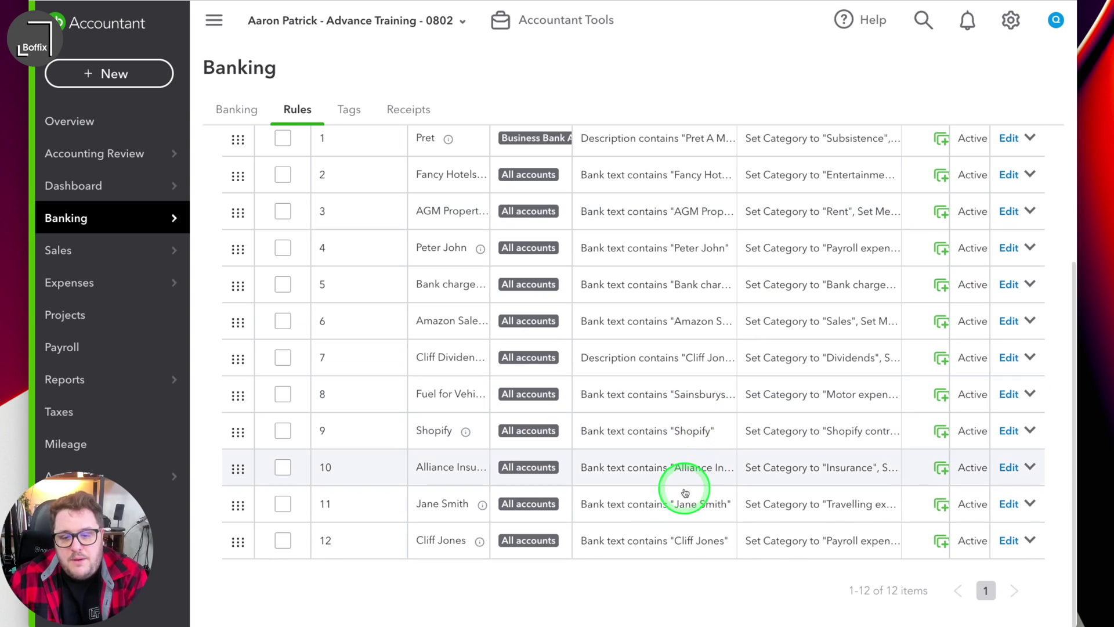
# Review the imported rules list and the Business Bank Account transactions still waiting for review
pyautogui.scroll(3, 657, 401)
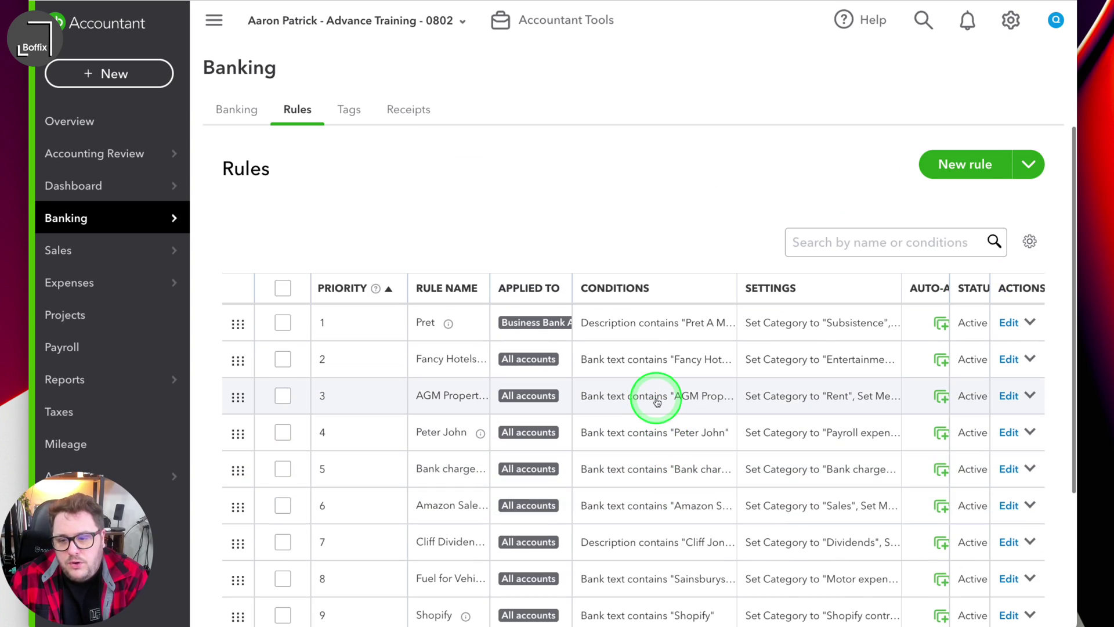
pyautogui.click(229, 108)
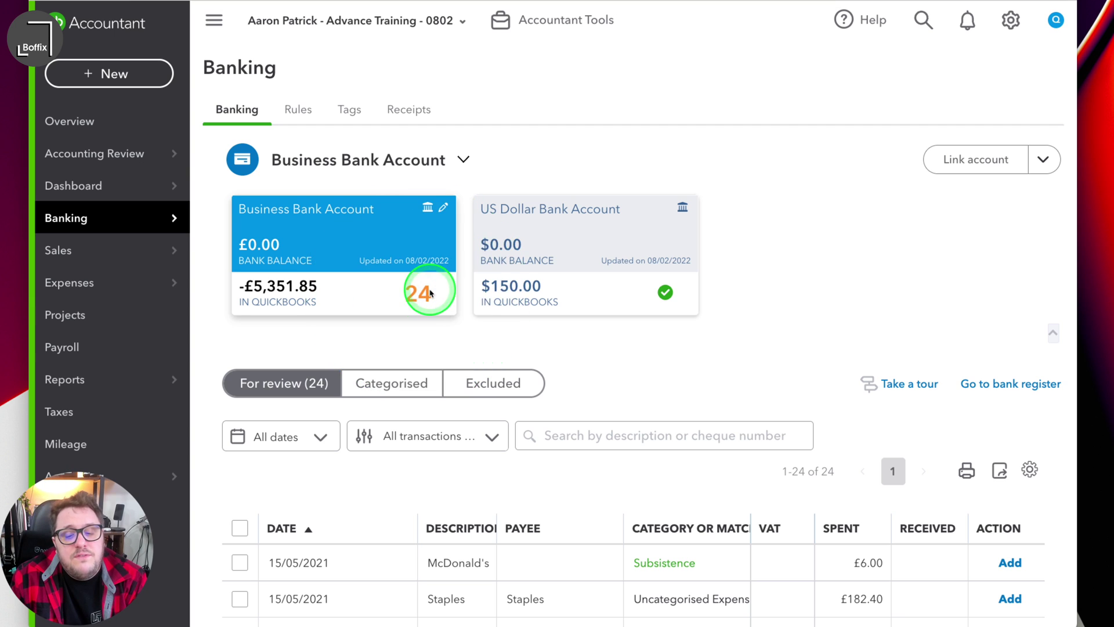
pyautogui.scroll(-15, 429, 293)
pyautogui.scroll(15, 545, 283)
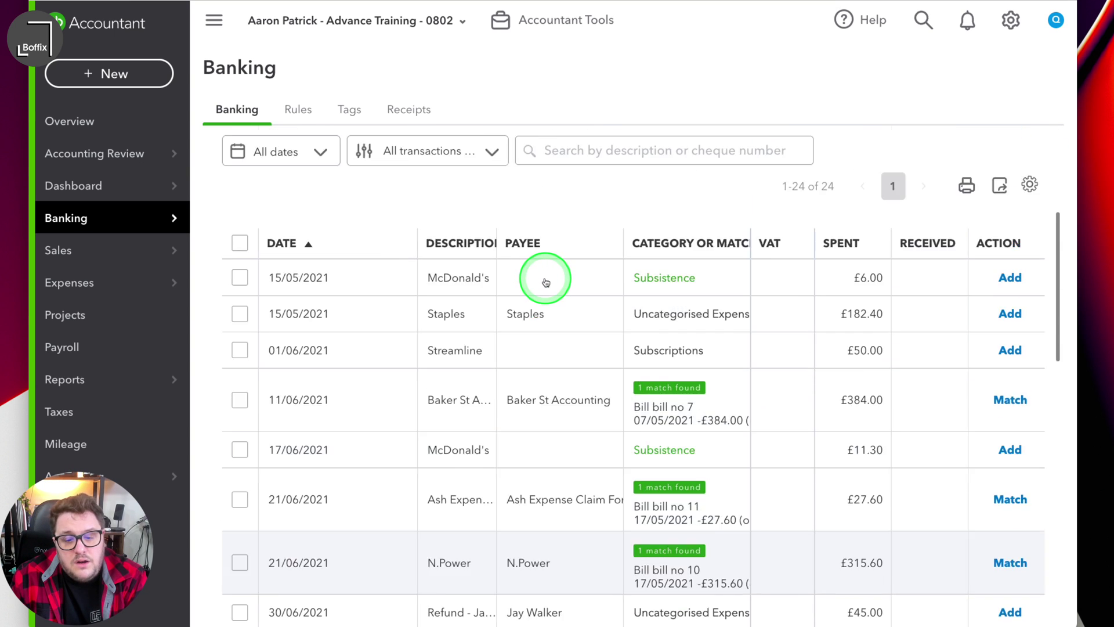
# Examine the categorised bank transactions, checking which rule was applied and what each one was added to
pyautogui.click(393, 266)
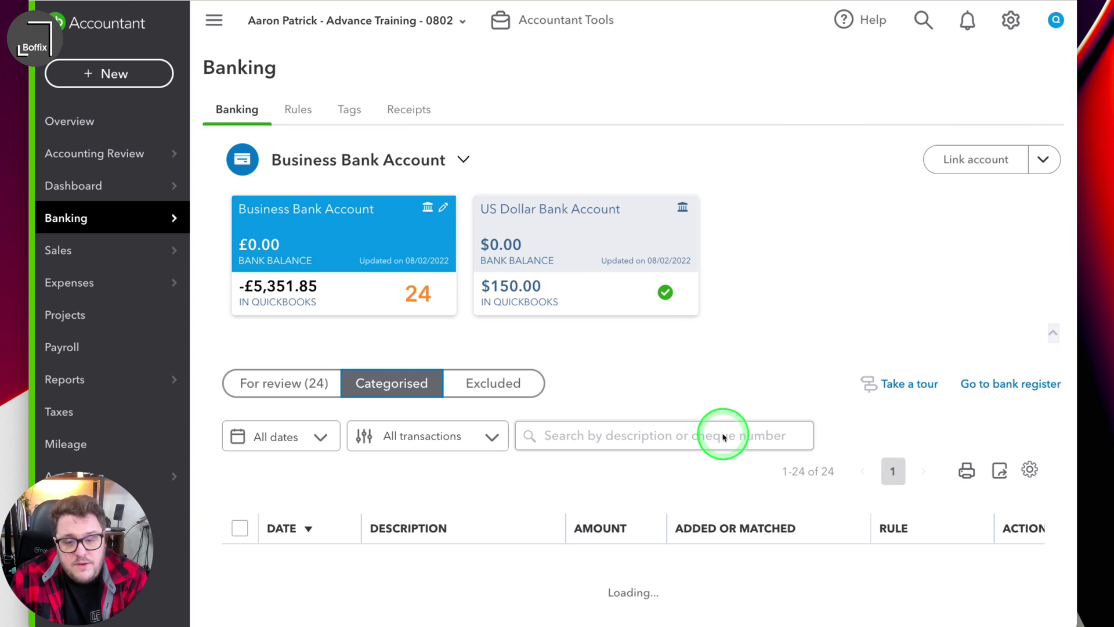
pyautogui.scroll(-7, 899, 517)
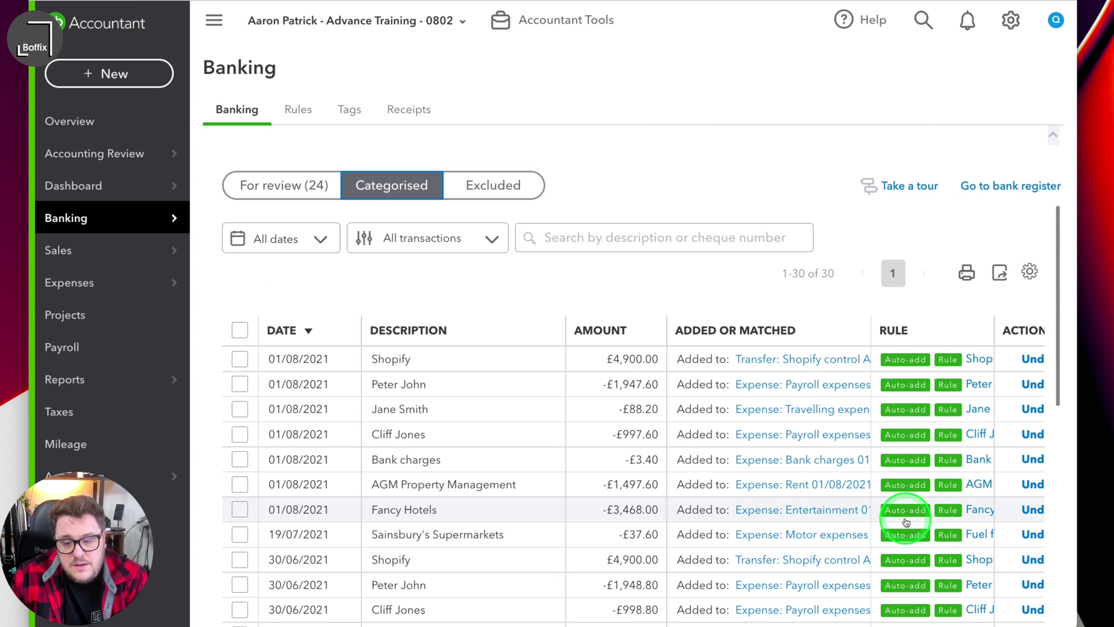
pyautogui.scroll(5, 876, 472)
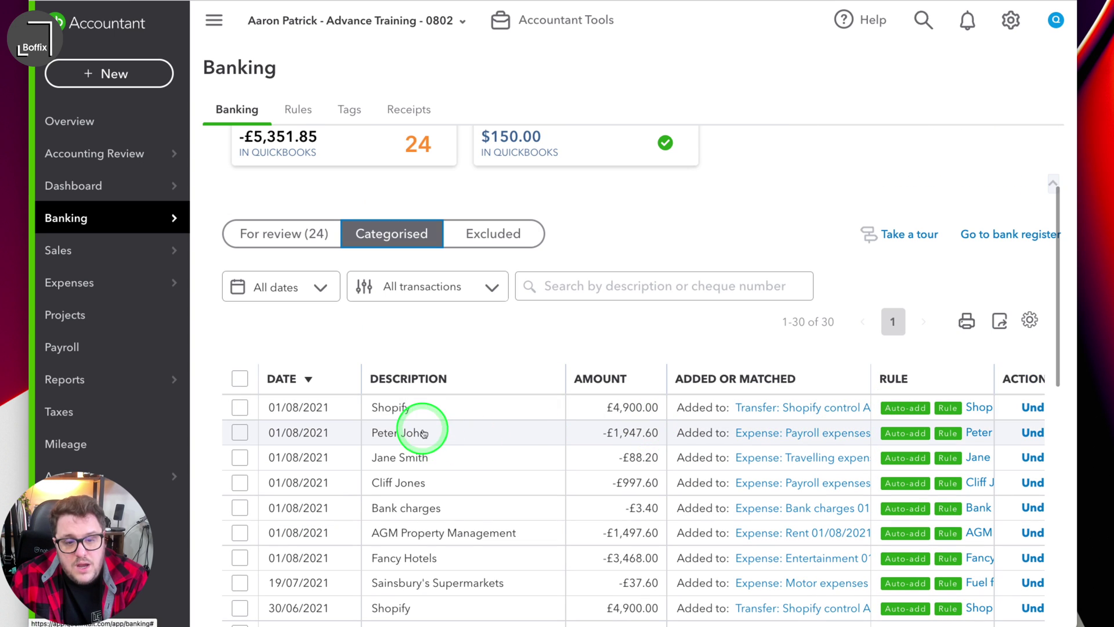
pyautogui.scroll(-1, 503, 480)
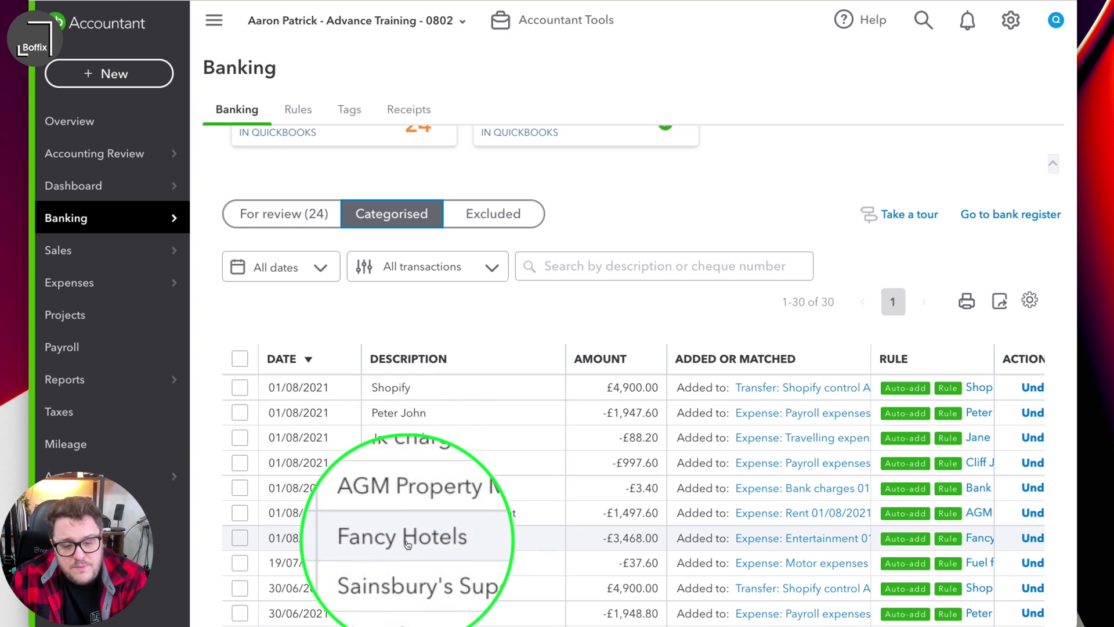
pyautogui.scroll(-10, 398, 610)
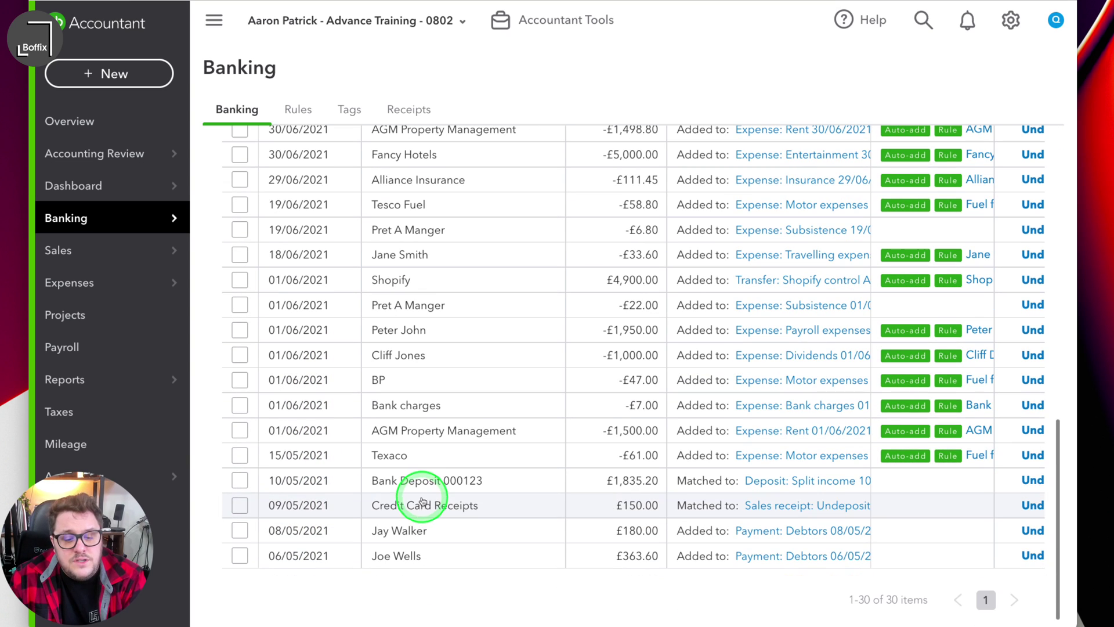
pyautogui.scroll(3, 566, 349)
pyautogui.scroll(6, 566, 348)
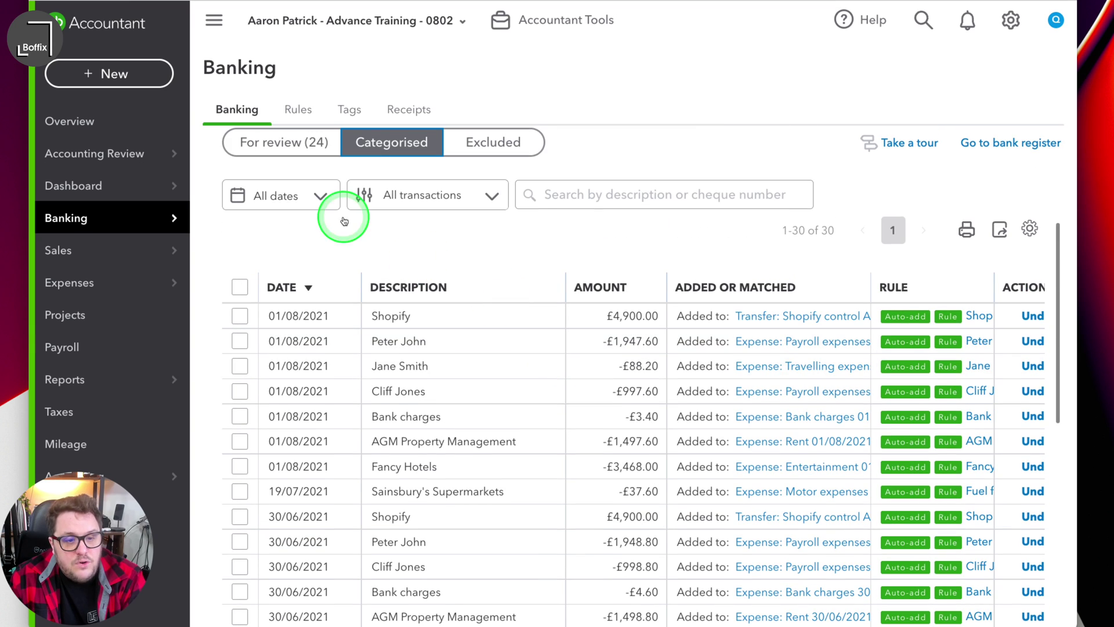
# Filter the transactions for review to those with a match found, select them all and accept the matches
pyautogui.click(236, 142)
pyautogui.scroll(-10, 721, 365)
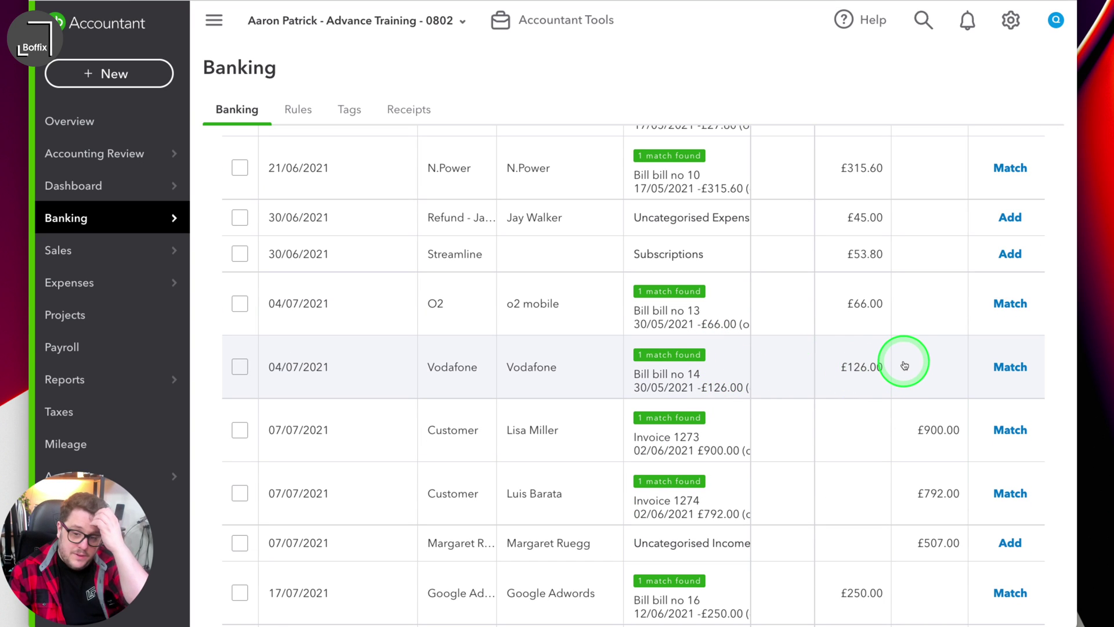
pyautogui.scroll(5, 716, 392)
pyautogui.scroll(-3, 652, 455)
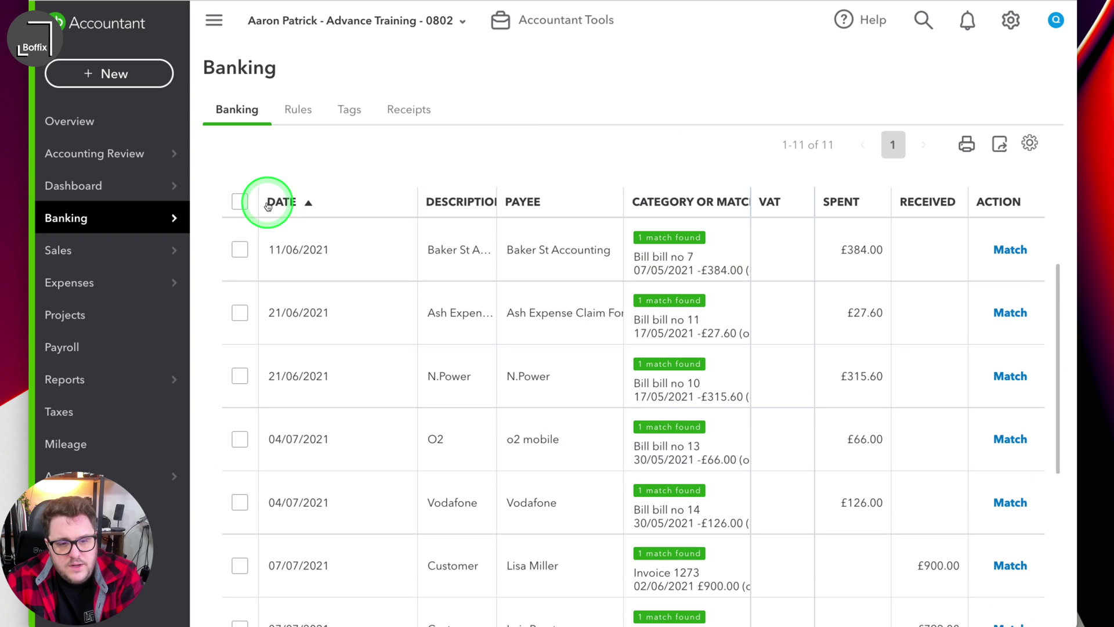
pyautogui.click(241, 200)
pyautogui.scroll(-5, 825, 391)
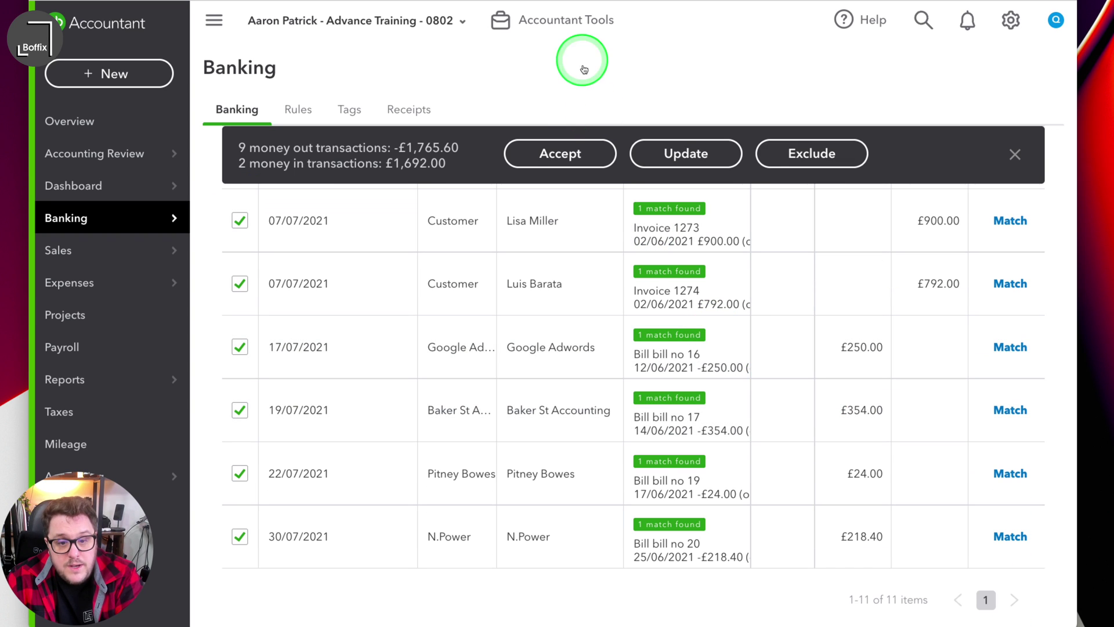
pyautogui.click(569, 148)
# Return to the transactions for review and look through the remaining unmatched ones
pyautogui.click(348, 384)
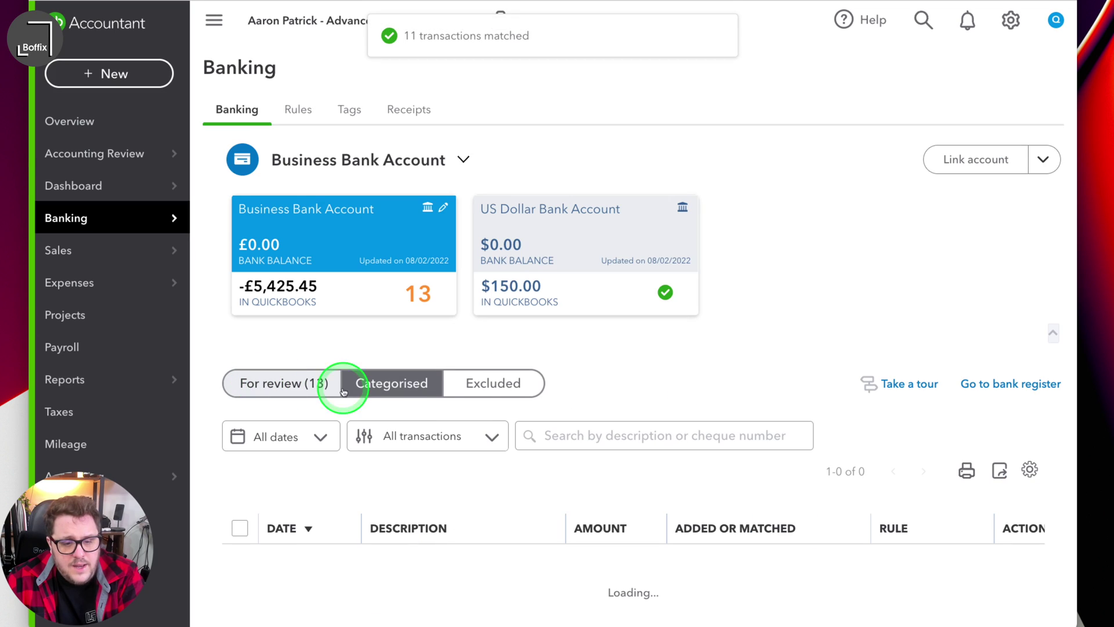
pyautogui.scroll(-8, 609, 403)
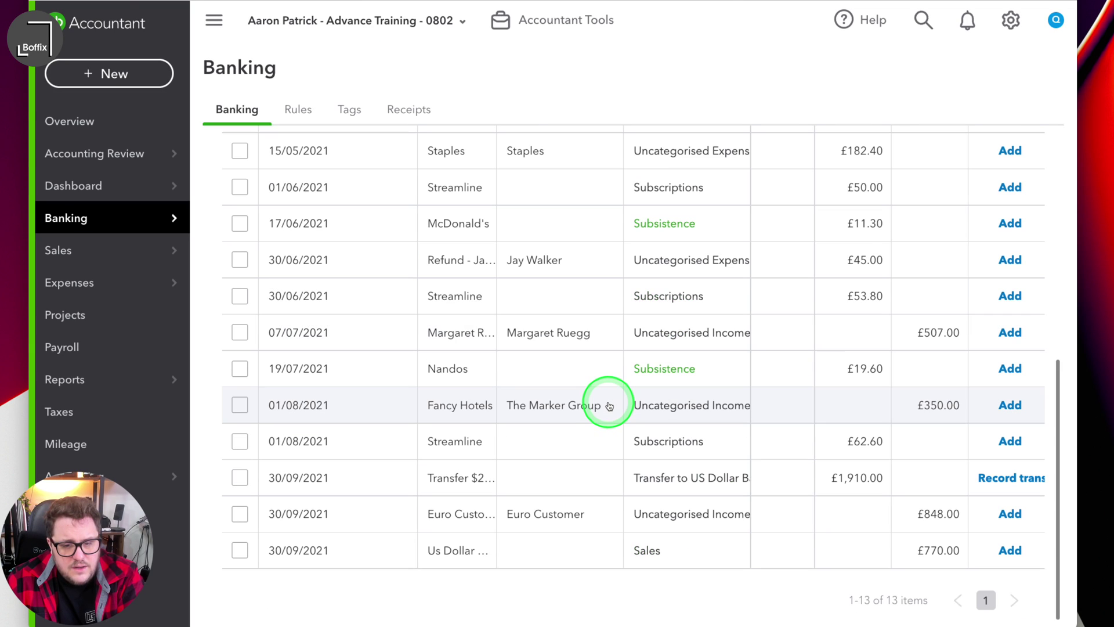
pyautogui.scroll(6, 607, 400)
pyautogui.scroll(-5, 610, 405)
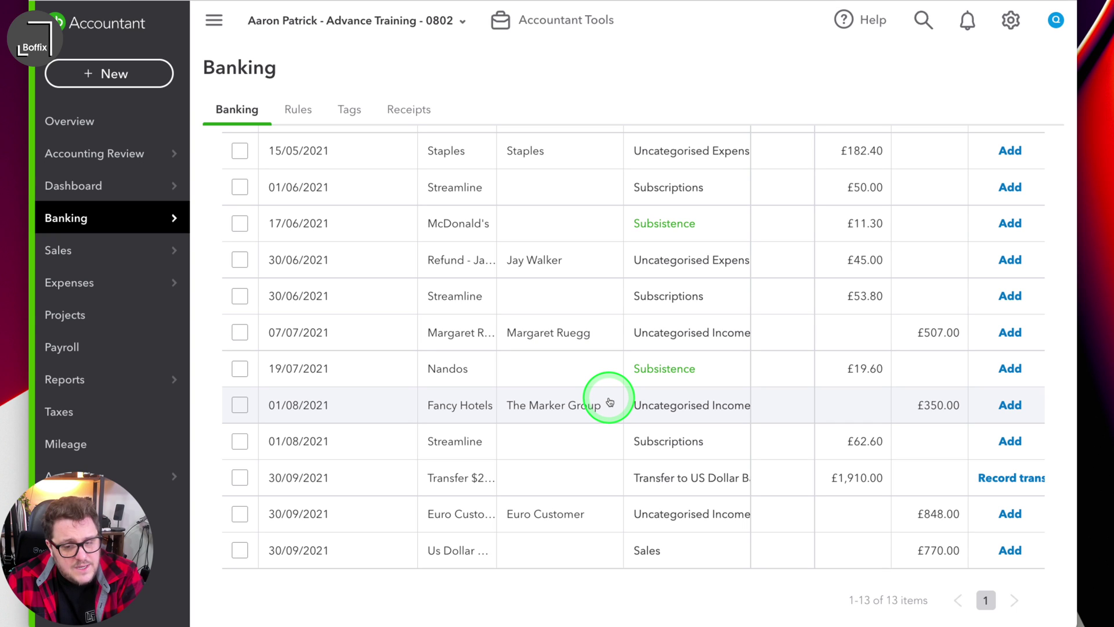
pyautogui.scroll(3, 606, 397)
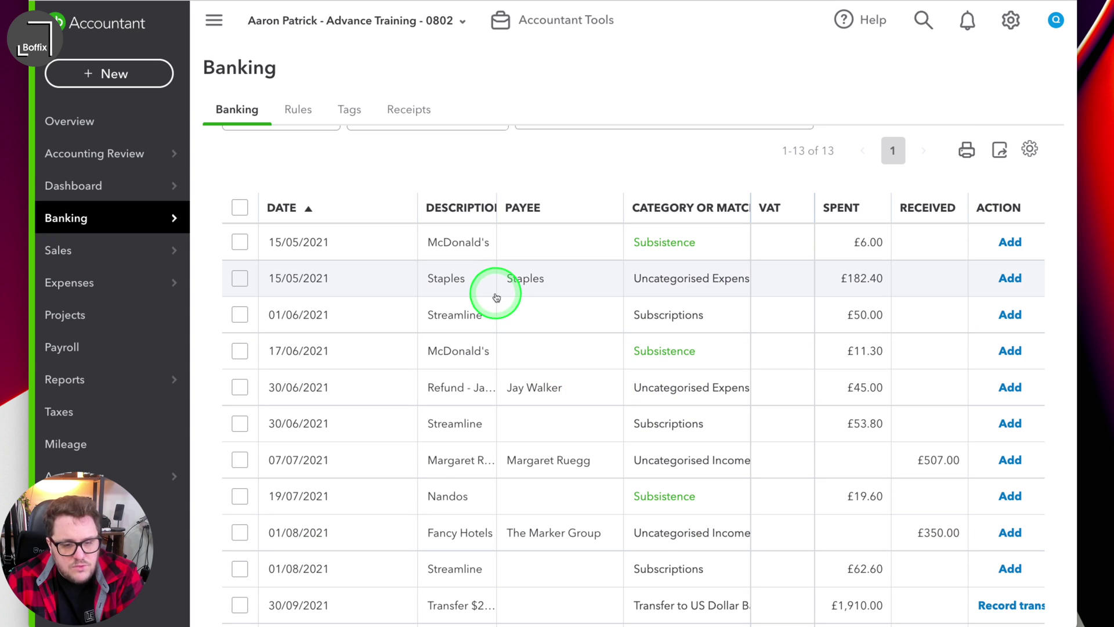
# Open the 01/06/2021 Streamline transaction and examine its category, VAT and memo fields and available actions
pyautogui.click(546, 318)
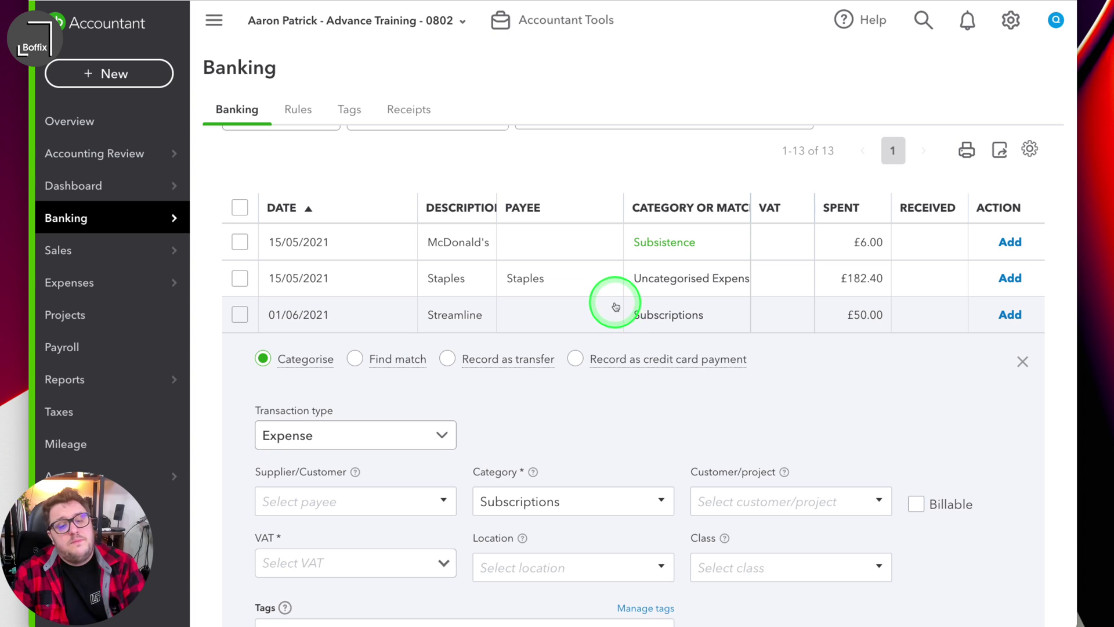
pyautogui.scroll(-4, 647, 467)
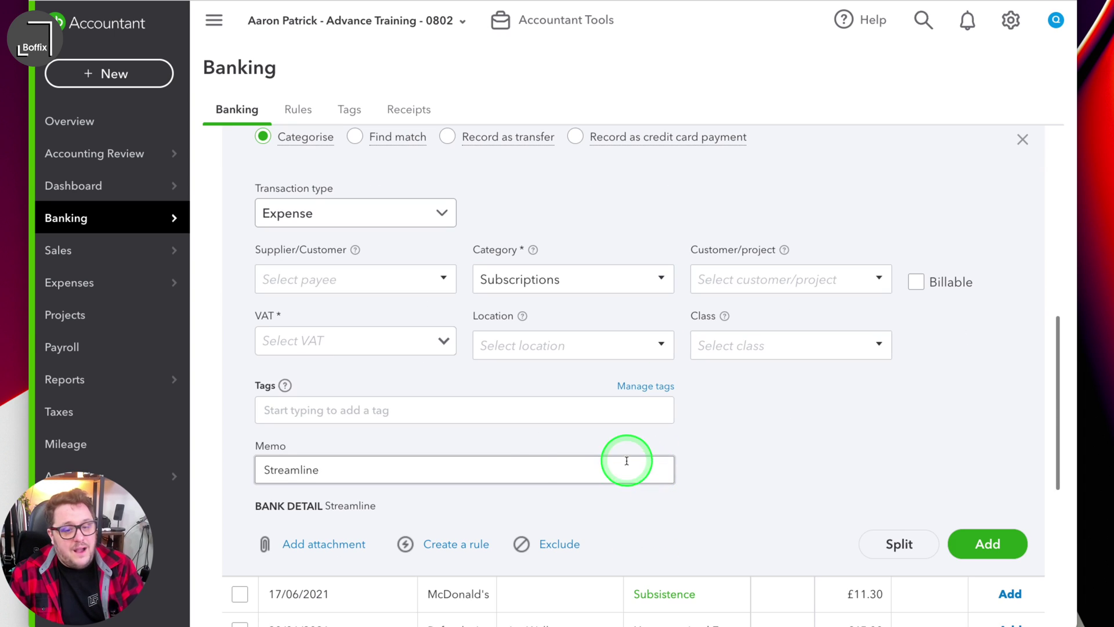
pyautogui.scroll(7, 560, 481)
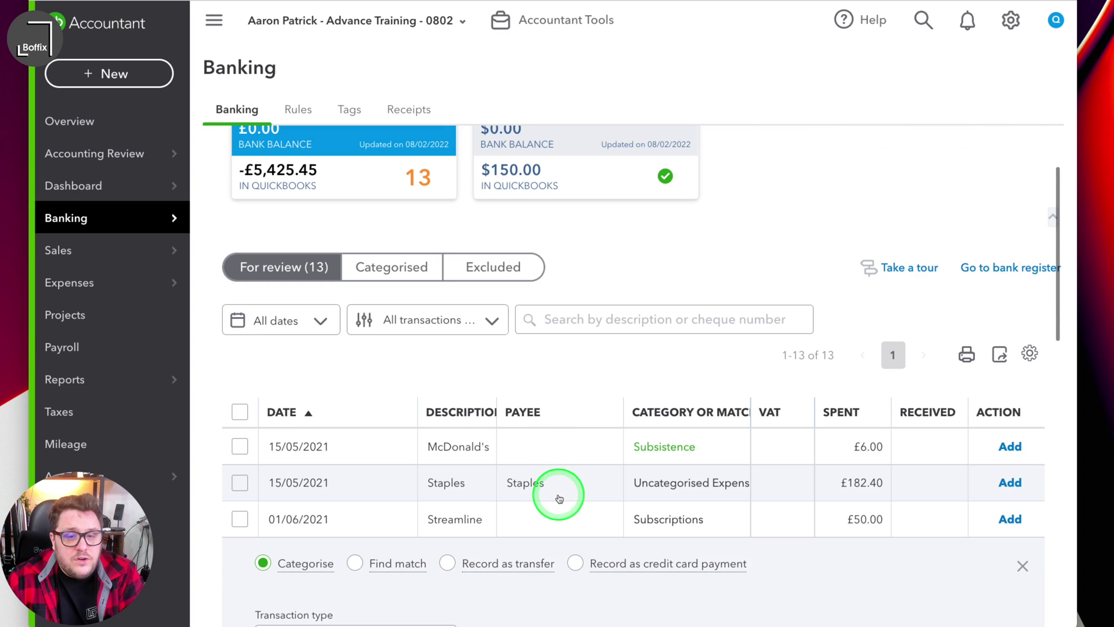
pyautogui.scroll(-6, 559, 496)
pyautogui.scroll(-4, 559, 500)
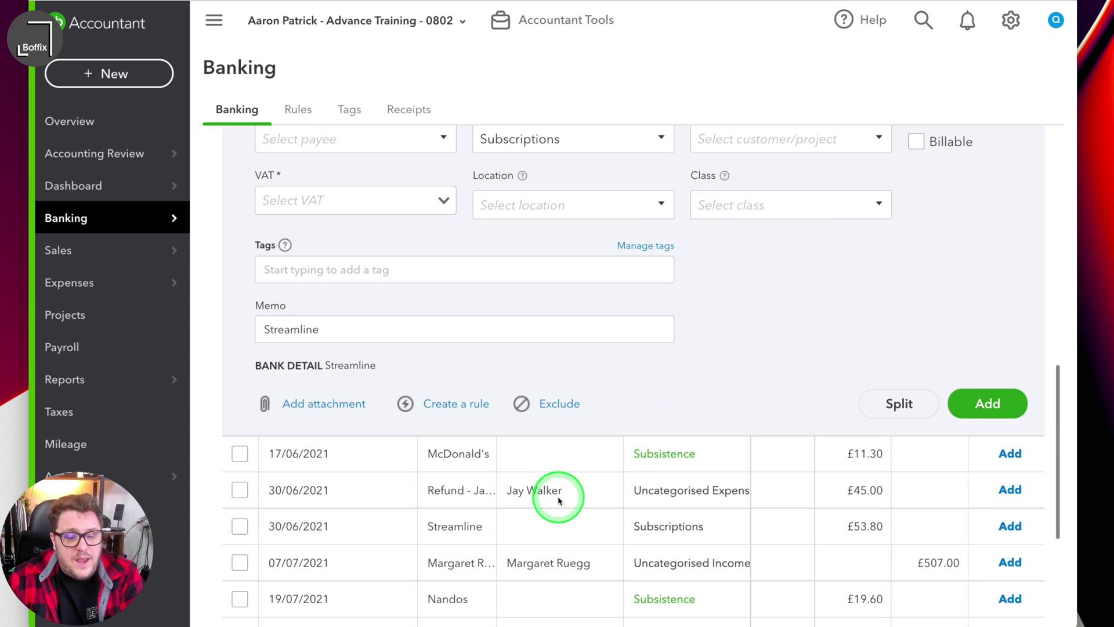
# Start a new bank rule from the open Streamline transaction and name it Streamline
pyautogui.click(448, 411)
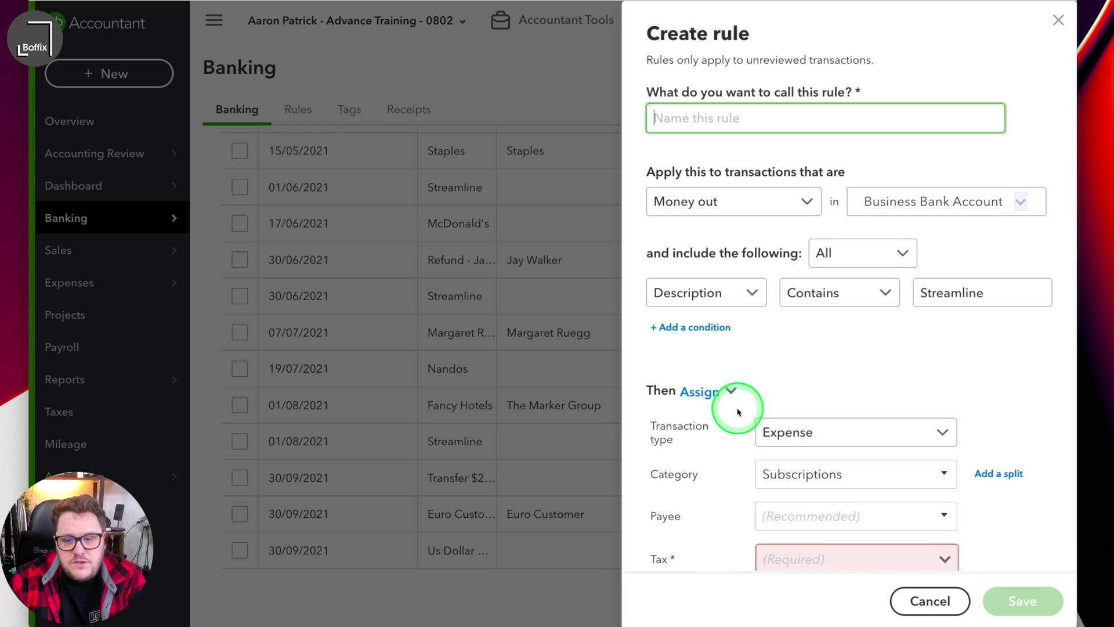
pyautogui.click(751, 129)
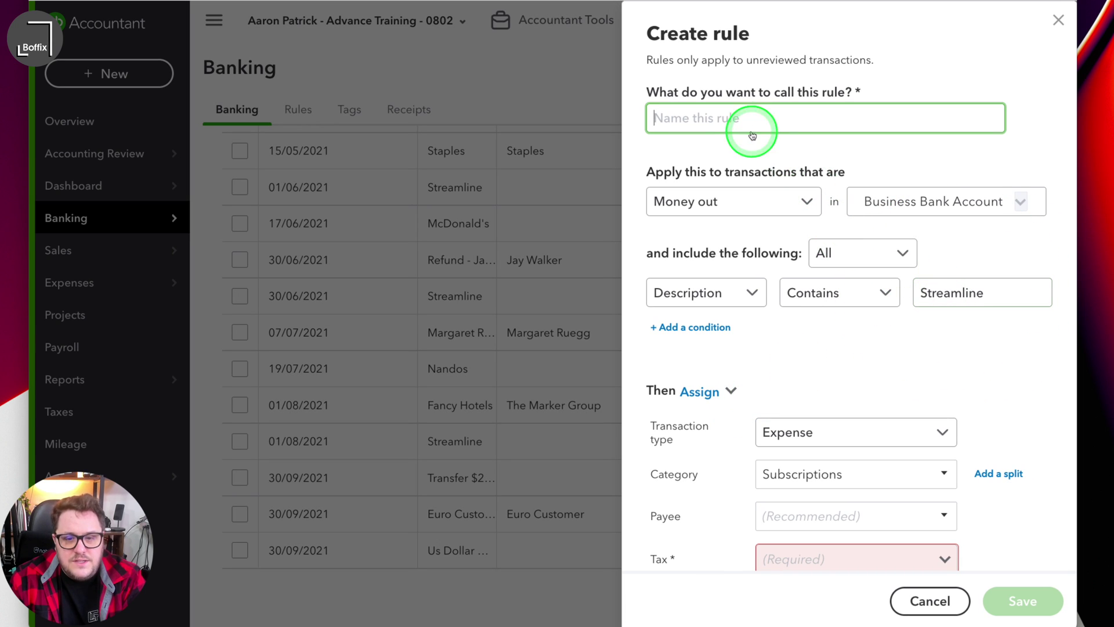
pyautogui.write('Streamli')
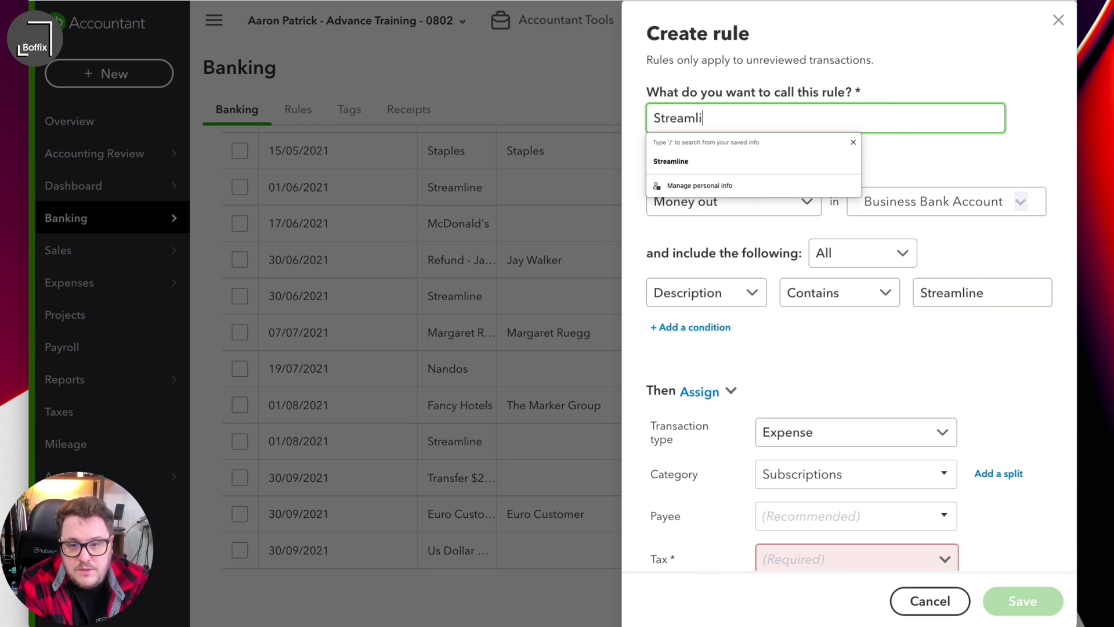
pyautogui.write('ne')
pyautogui.press('Tab')
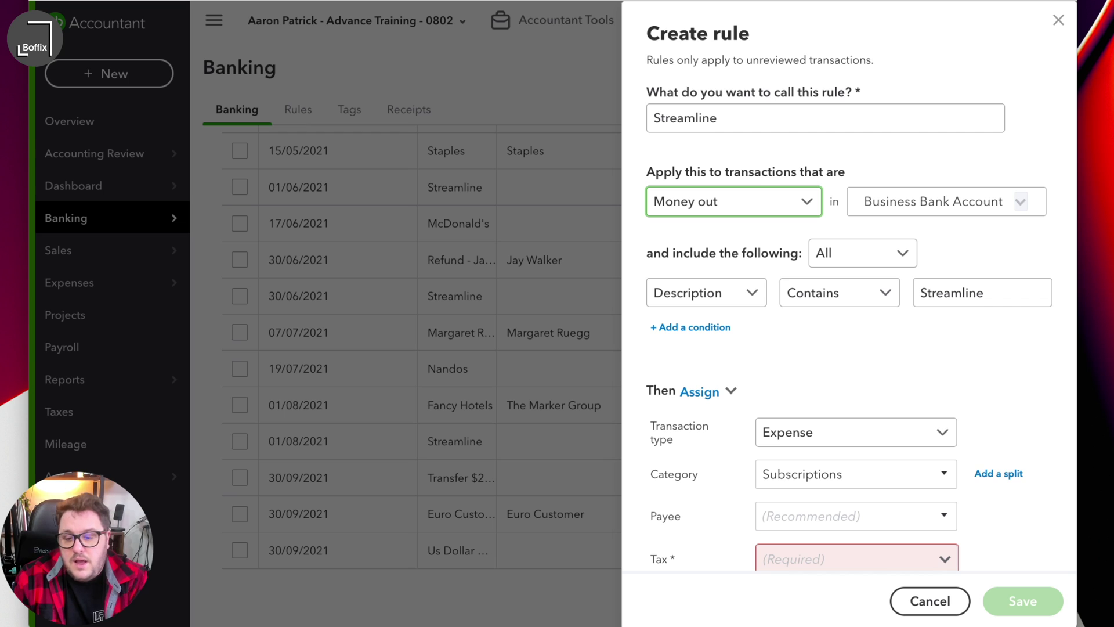
# Add a category split to the rule, divide it by Amount (£) and set the first split's amount to 25
pyautogui.click(997, 473)
pyautogui.scroll(-4, 877, 464)
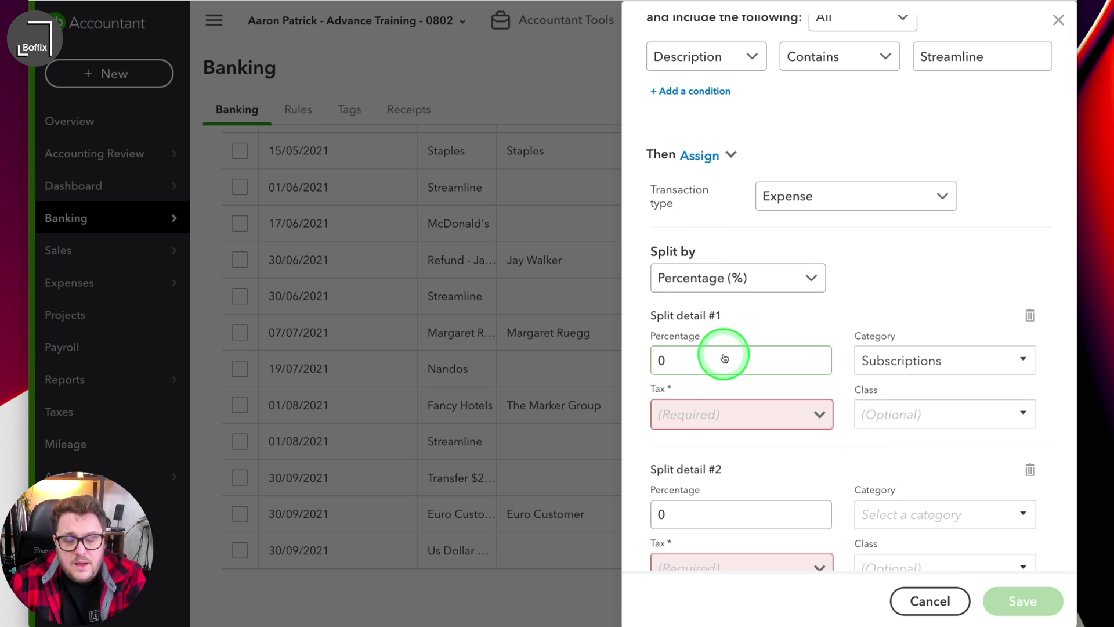
pyautogui.click(738, 280)
pyautogui.click(734, 344)
pyautogui.click(693, 354)
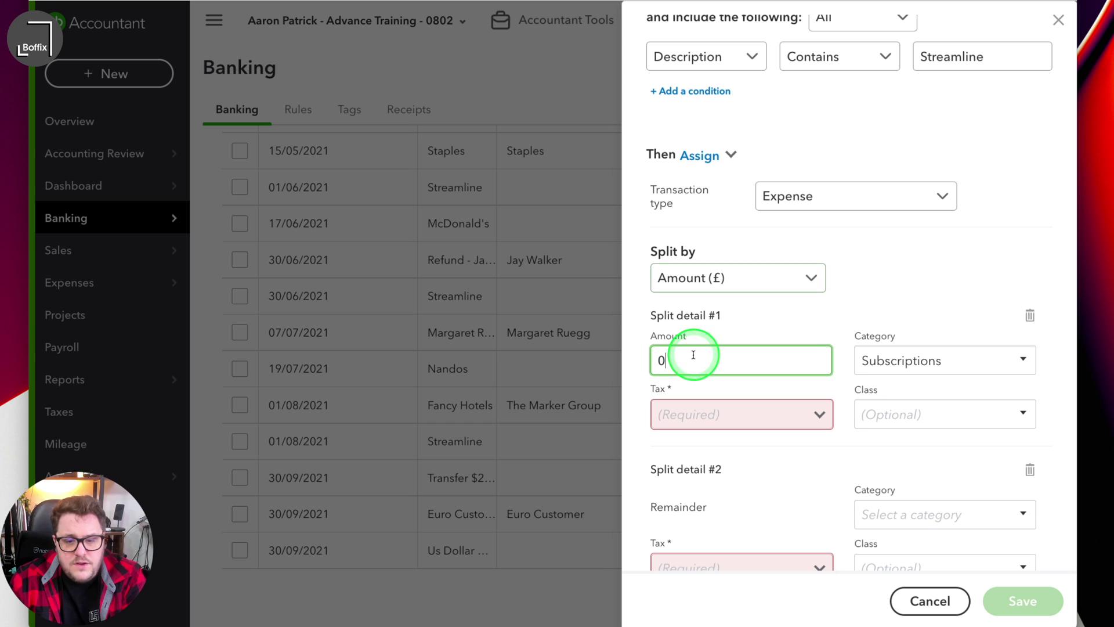
pyautogui.write('25')
pyautogui.press('Tab')
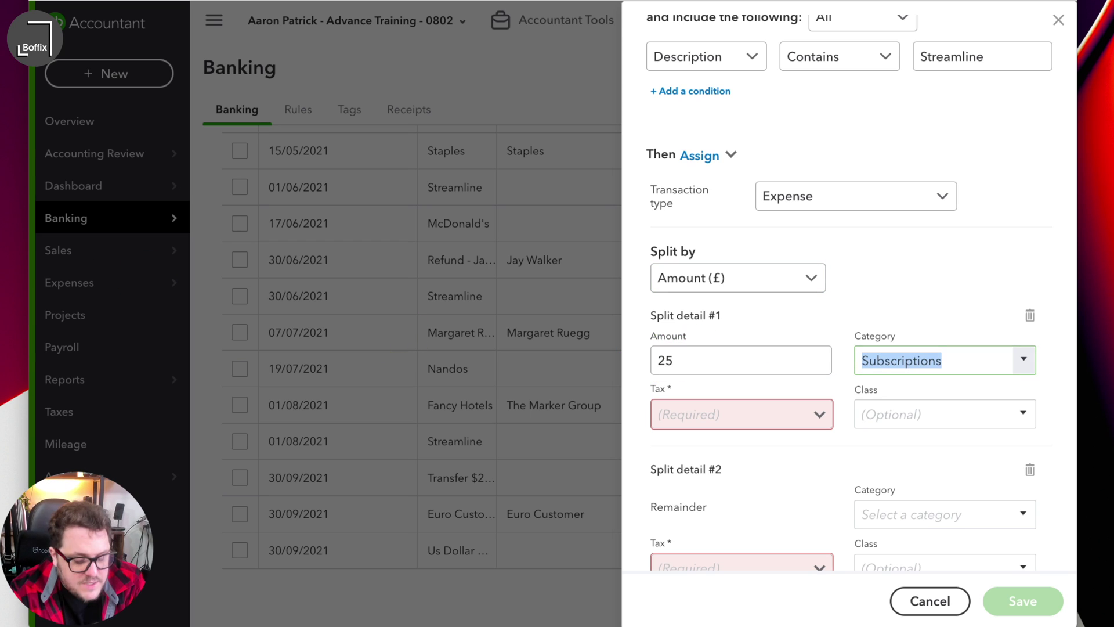
# Assign the first split to the Equipment Rental category with 20.0% S tax
pyautogui.write('rent')
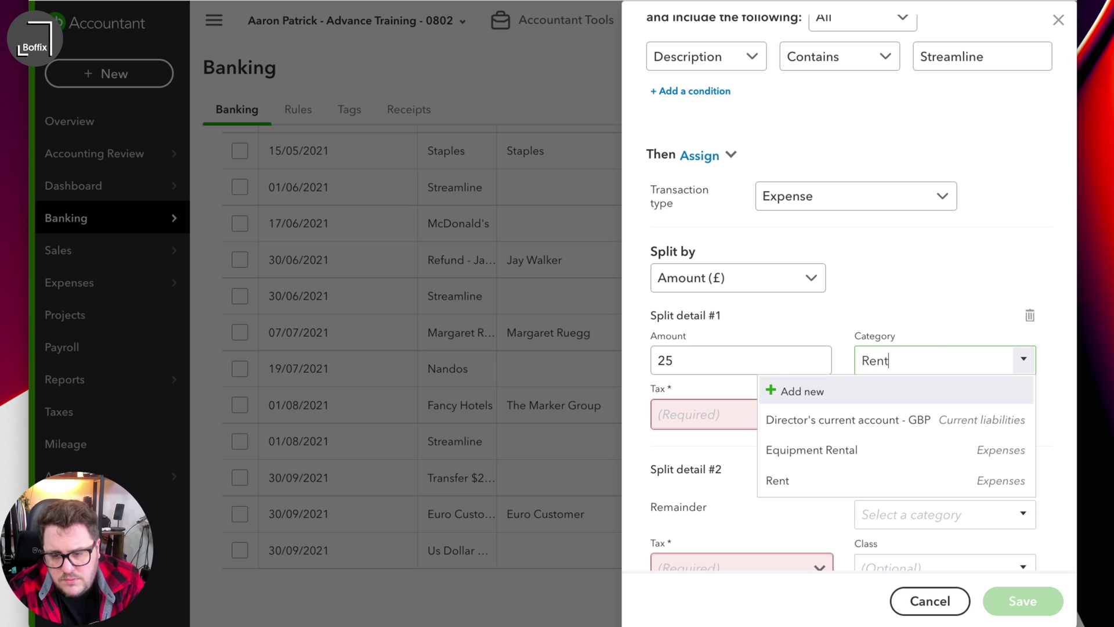
pyautogui.press('Down')
pyautogui.press('Down')
pyautogui.press('Tab')
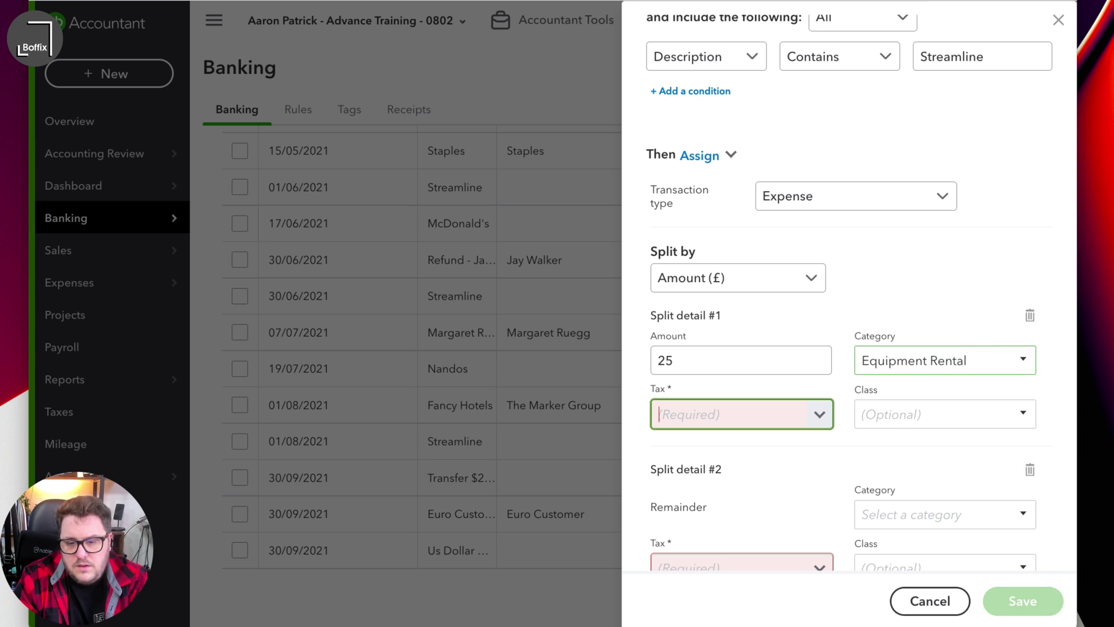
pyautogui.press('Tab')
pyautogui.hotkey('shift', 'Tab')
pyautogui.write('20')
pyautogui.press('Down')
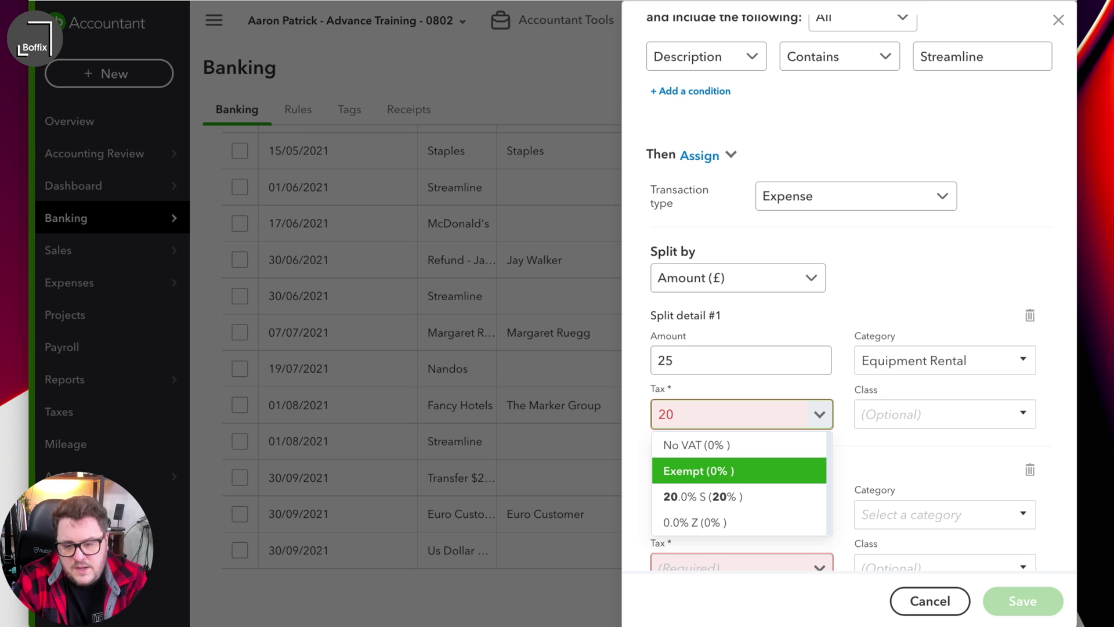
pyautogui.press('Down')
pyautogui.press('Return')
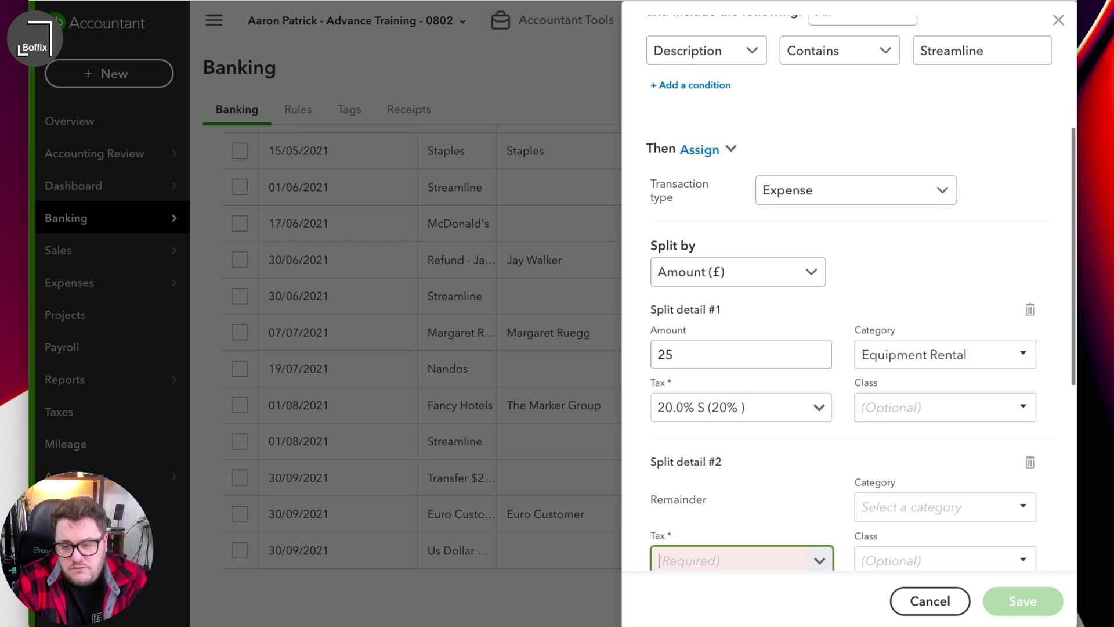
# Assign the remainder split to Credit card charges with Exempt (0%) tax and save the Streamline rule
pyautogui.write('fee')
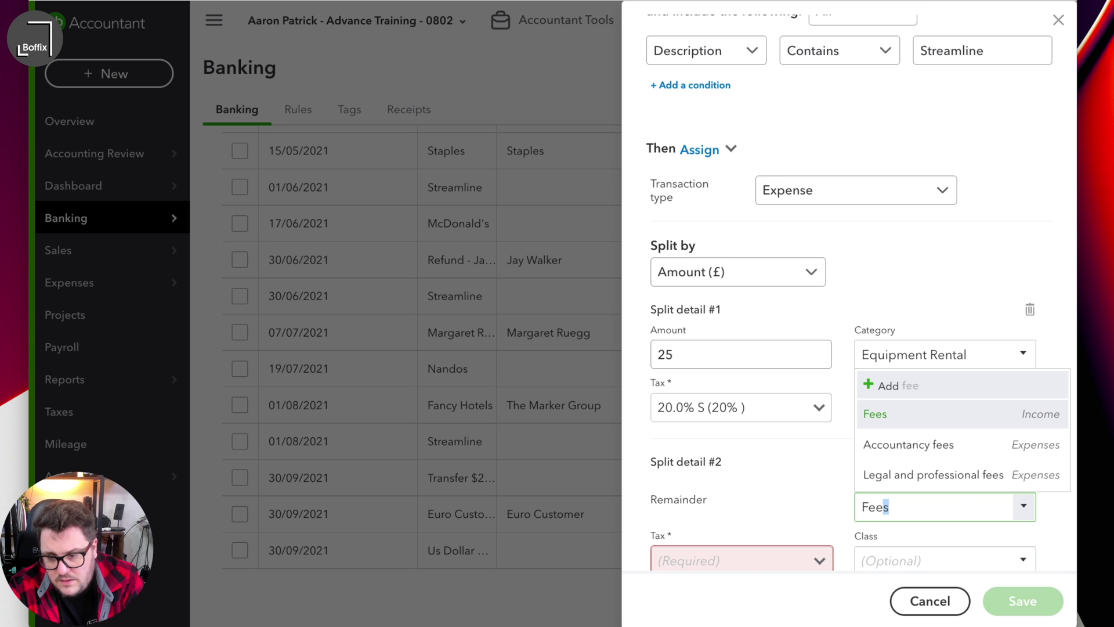
pyautogui.press('Down')
pyautogui.write('c')
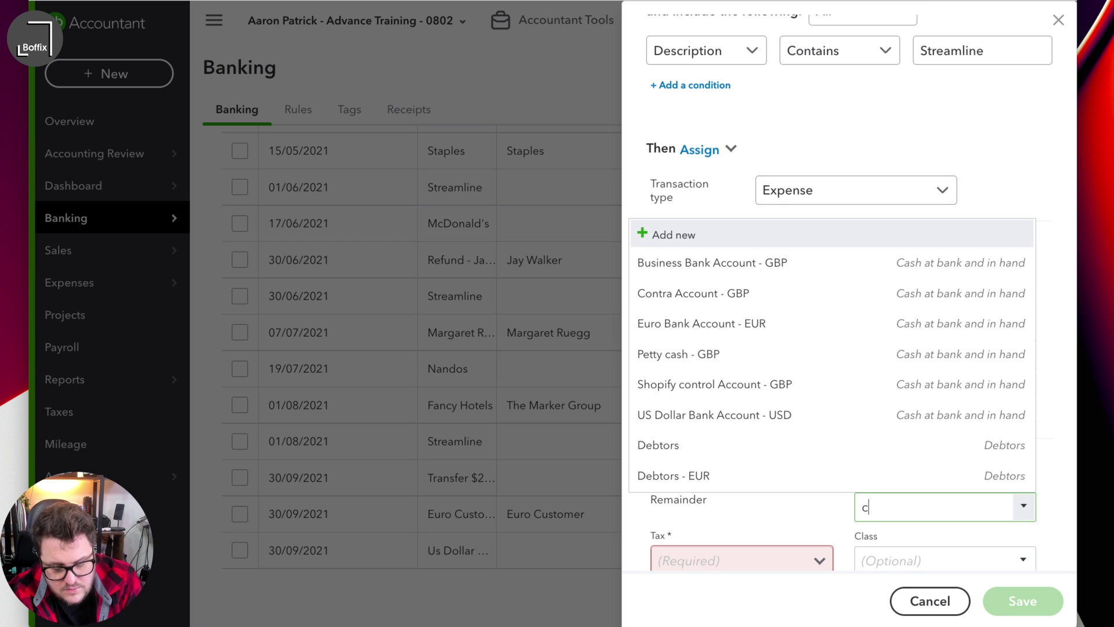
pyautogui.press('Down')
pyautogui.press('Down')
pyautogui.press('Down')
pyautogui.press('Down')
pyautogui.press('Tab')
pyautogui.write('ex')
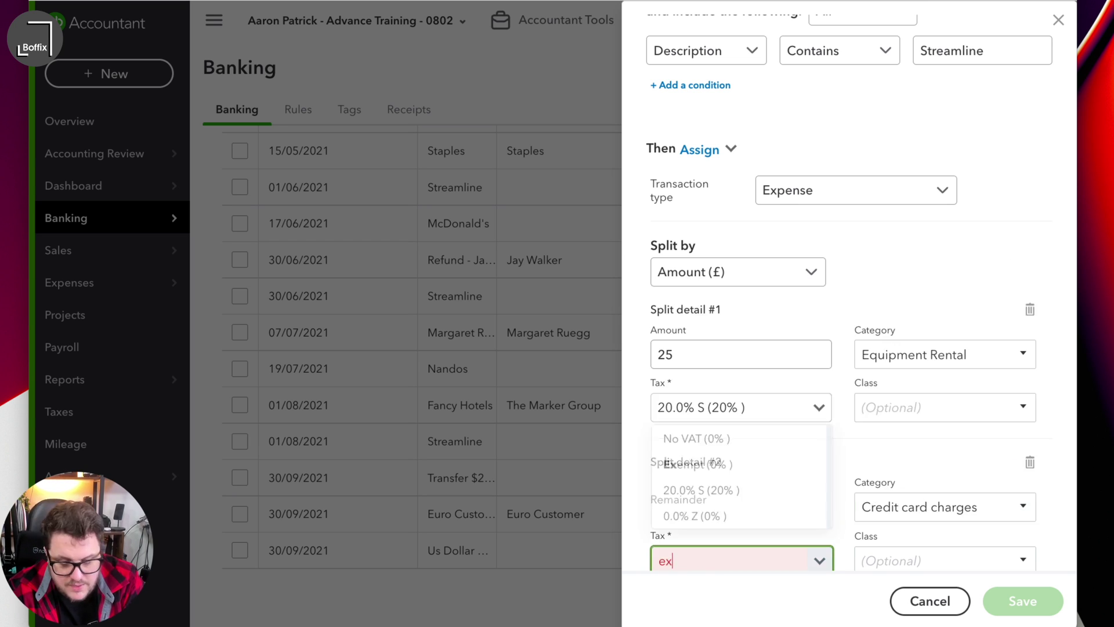
pyautogui.press('Down')
pyautogui.press('Tab')
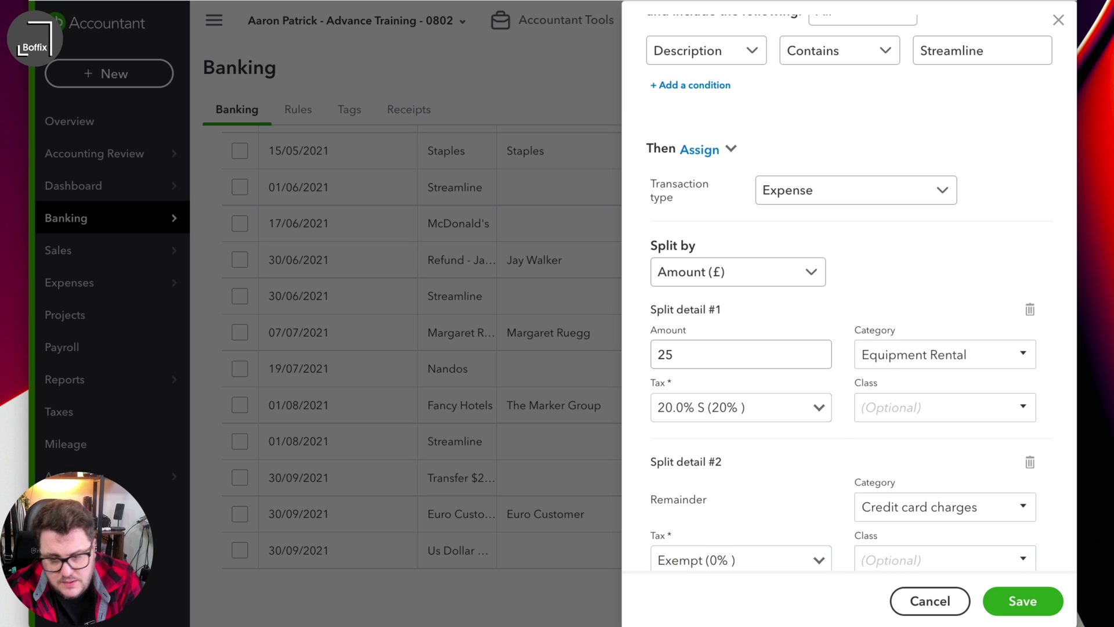
pyautogui.scroll(5, 847, 255)
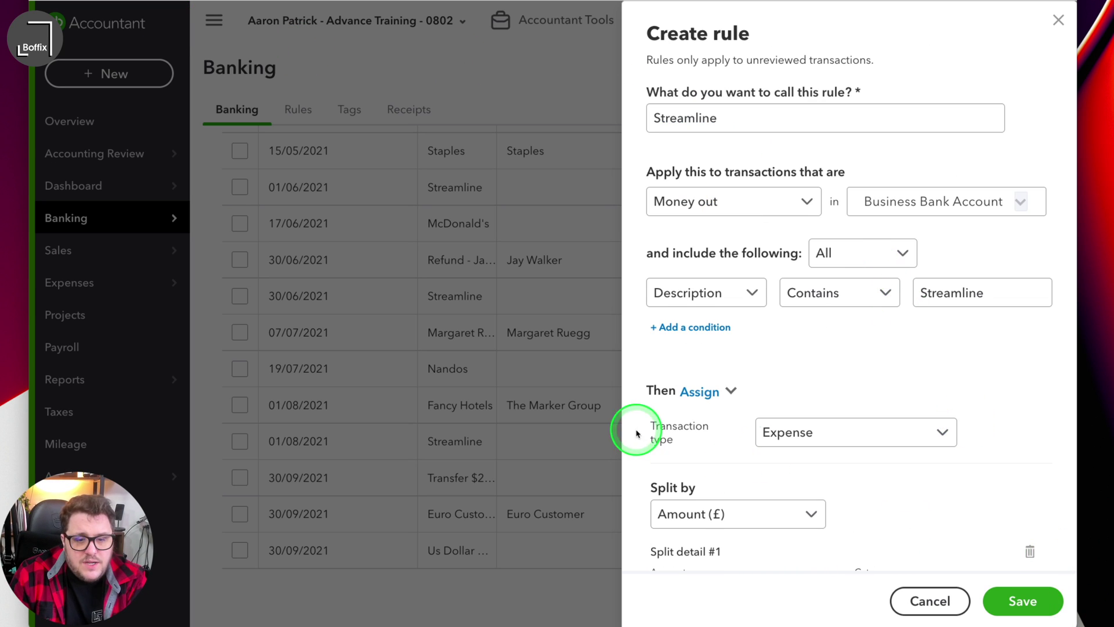
pyautogui.click(1023, 600)
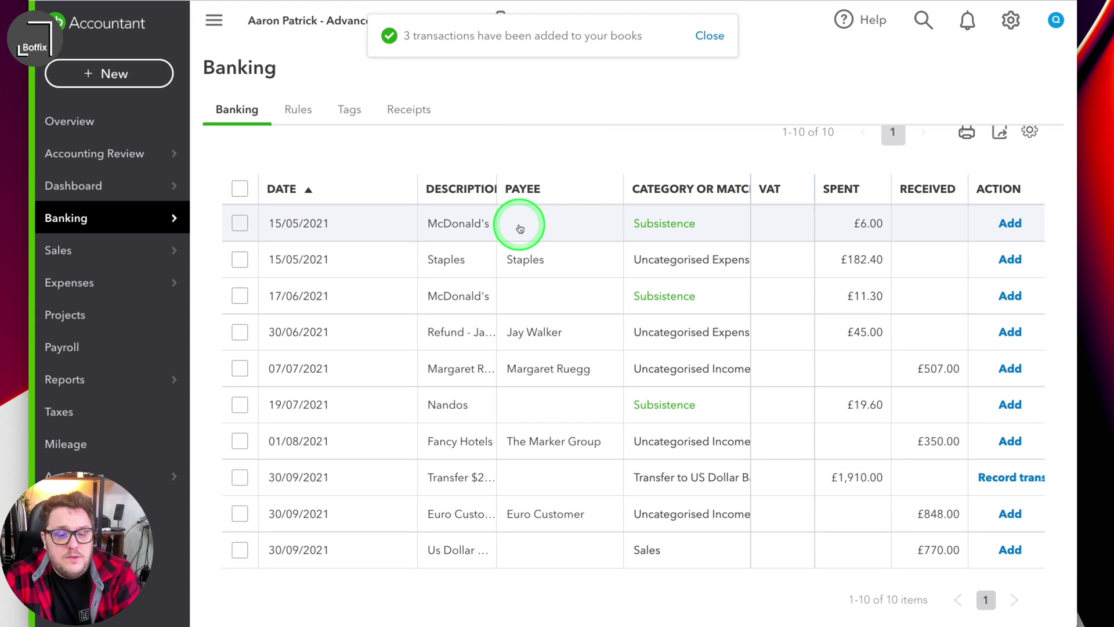
# Bulk-update the two McDonald's transactions to 20.0% S VAT, accept them, and create the suggested McDonald's Subsistence rule
pyautogui.click(240, 223)
pyautogui.click(239, 296)
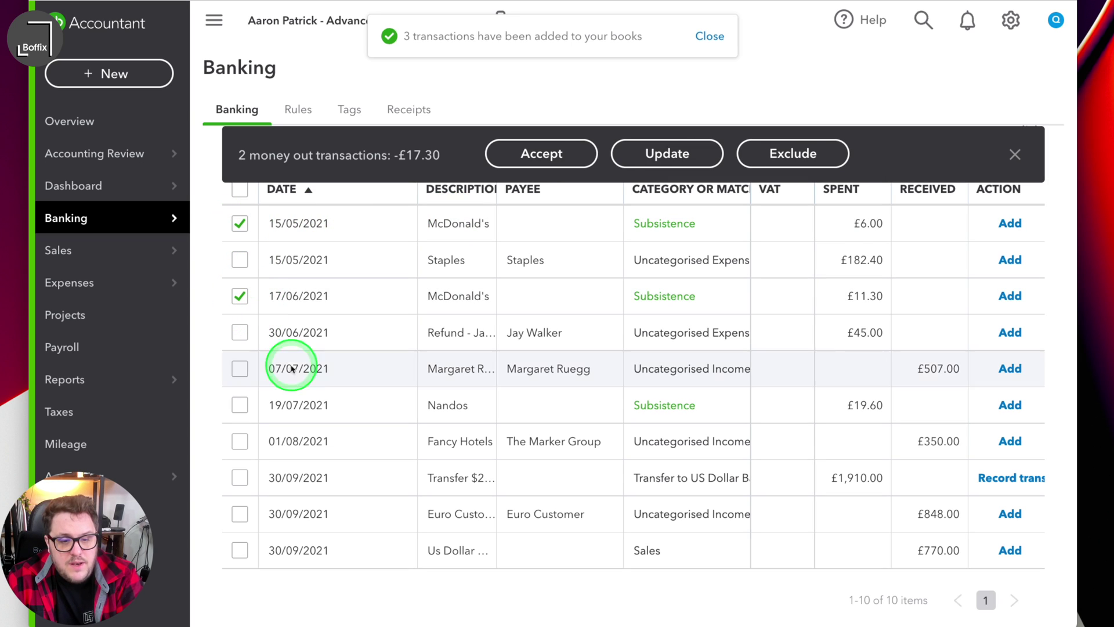
pyautogui.click(243, 399)
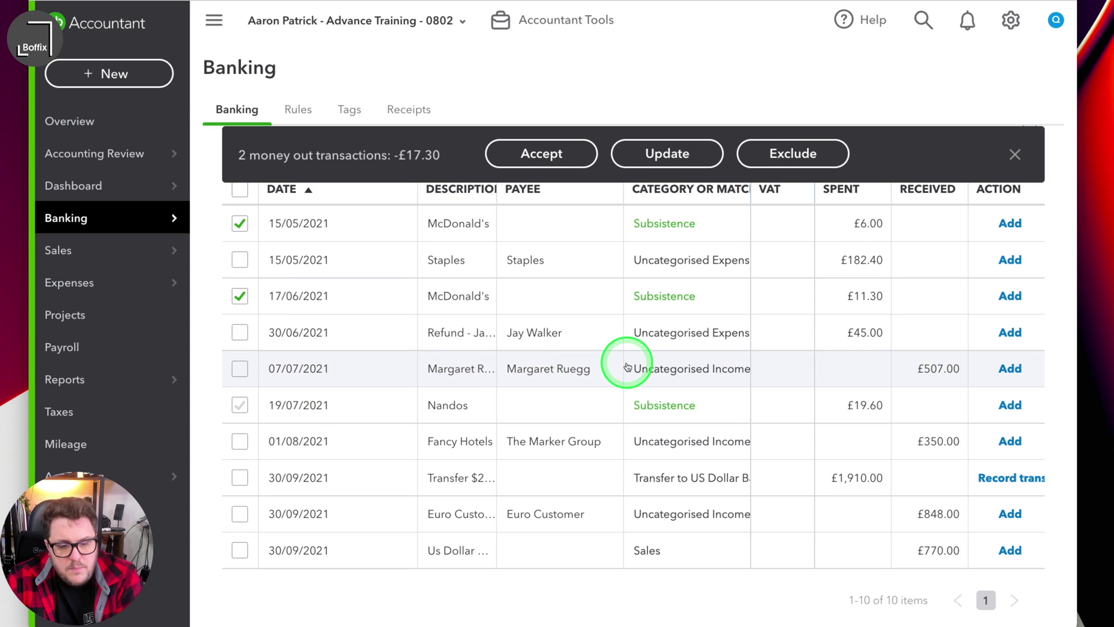
pyautogui.click(540, 156)
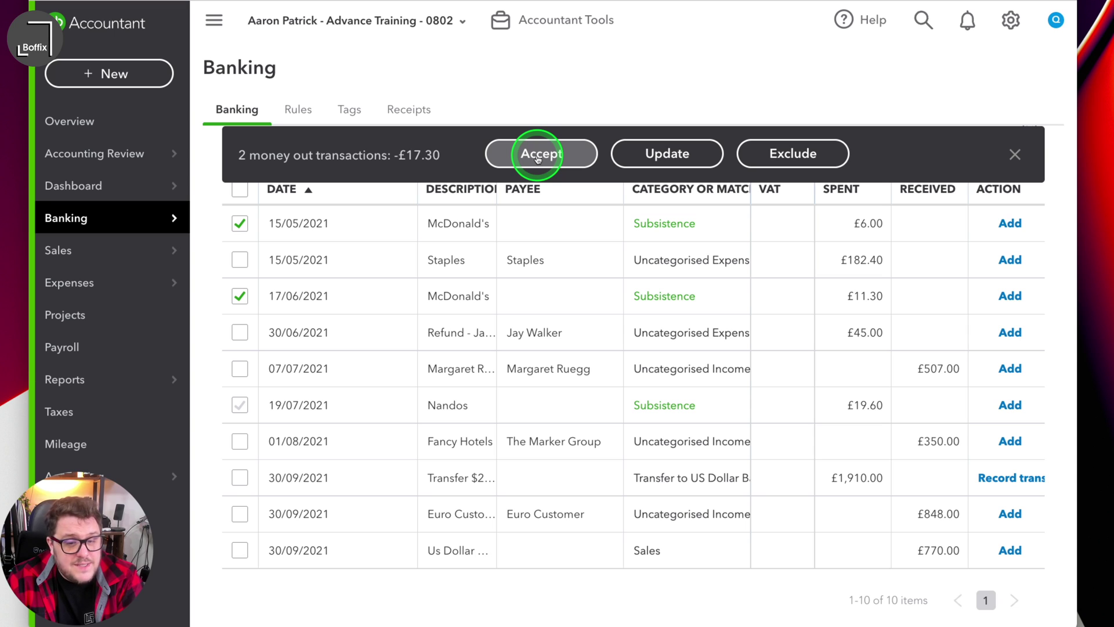
pyautogui.click(679, 154)
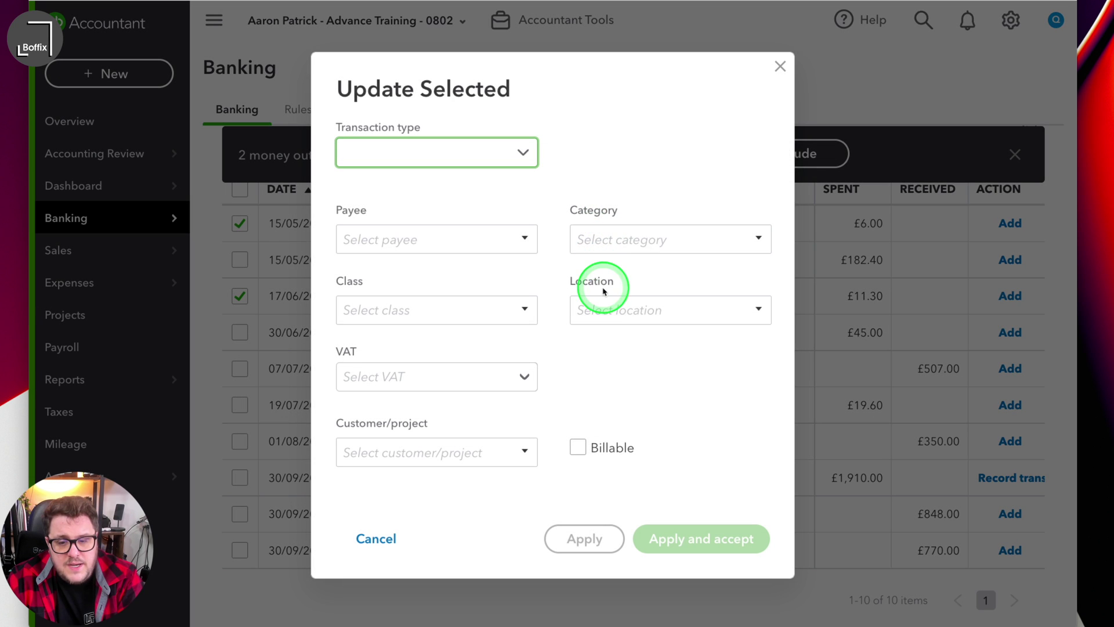
pyautogui.click(362, 374)
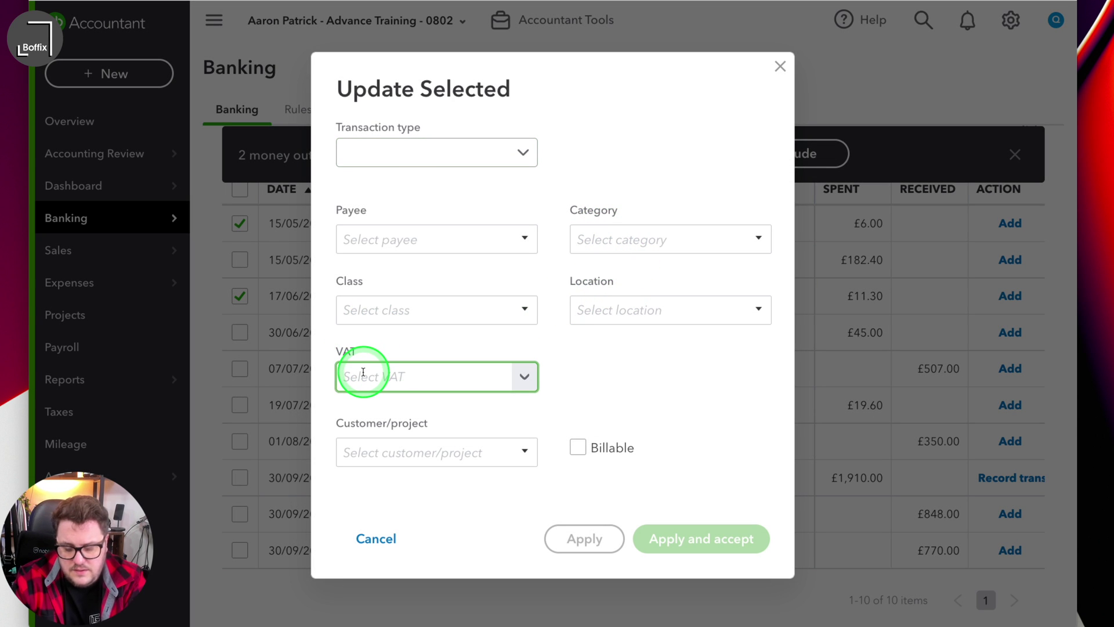
pyautogui.write('20')
pyautogui.click(380, 508)
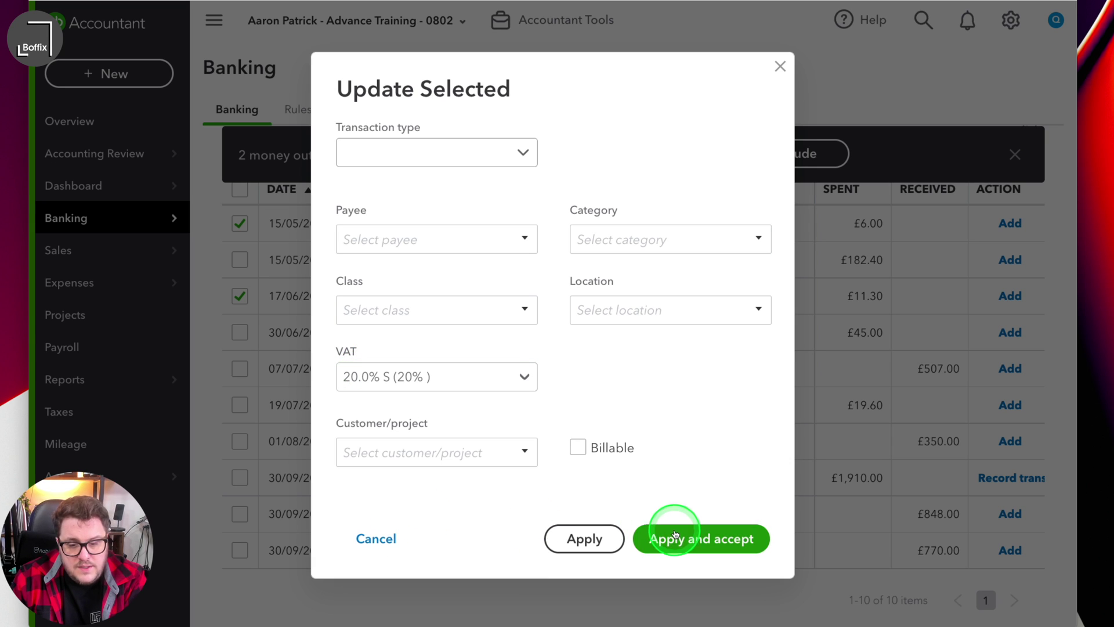
pyautogui.click(675, 534)
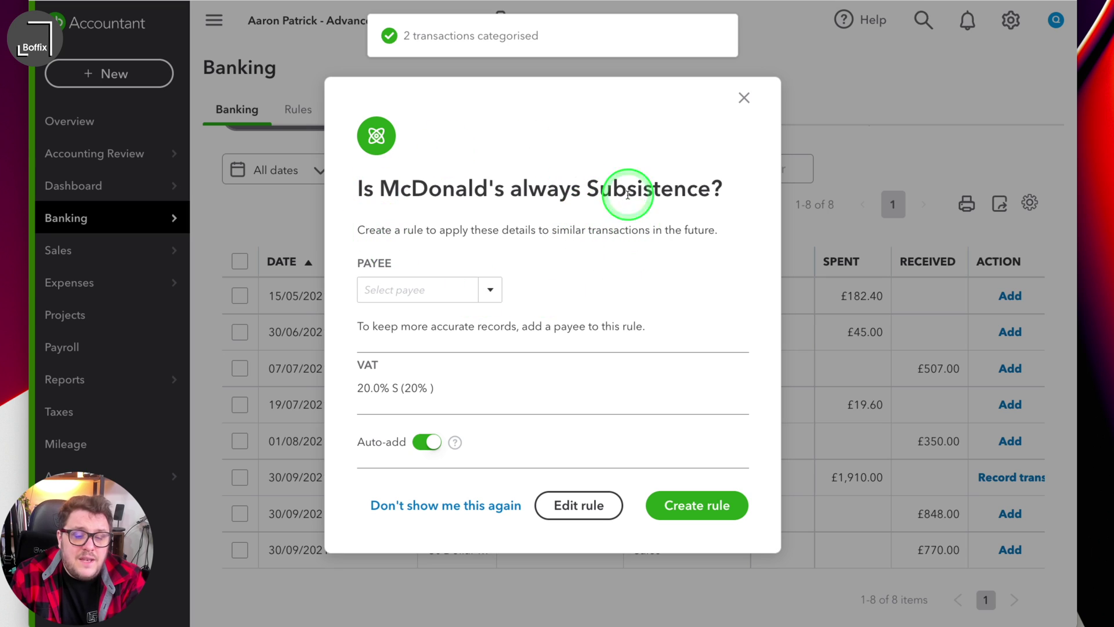
pyautogui.click(706, 508)
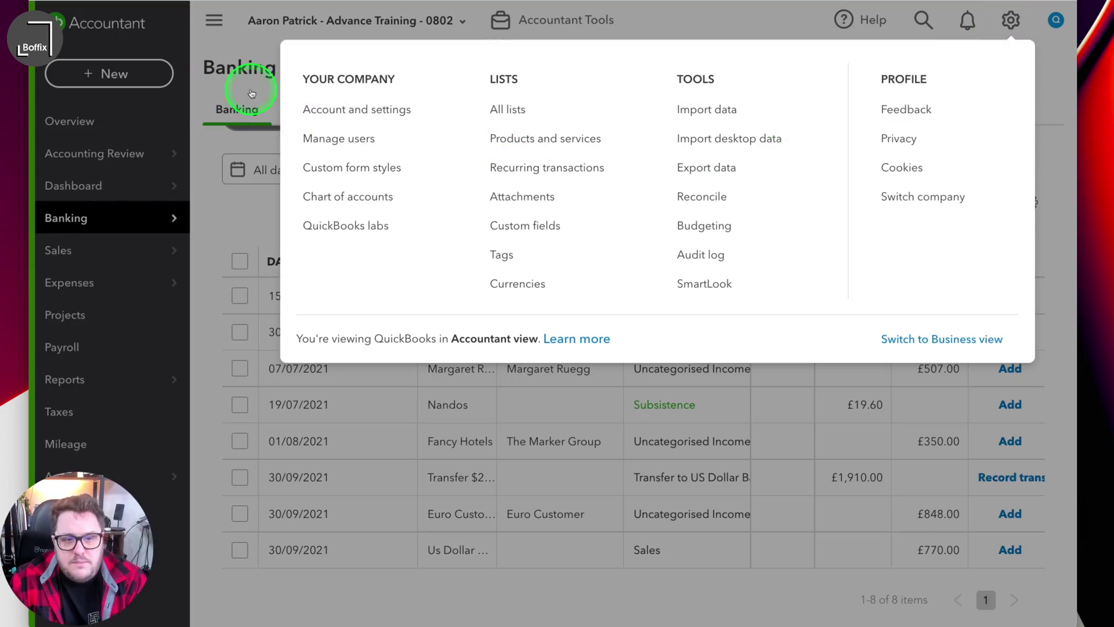
# Examine the automation options in the advanced account settings, then return to the bank transactions without changing them
pyautogui.click(349, 109)
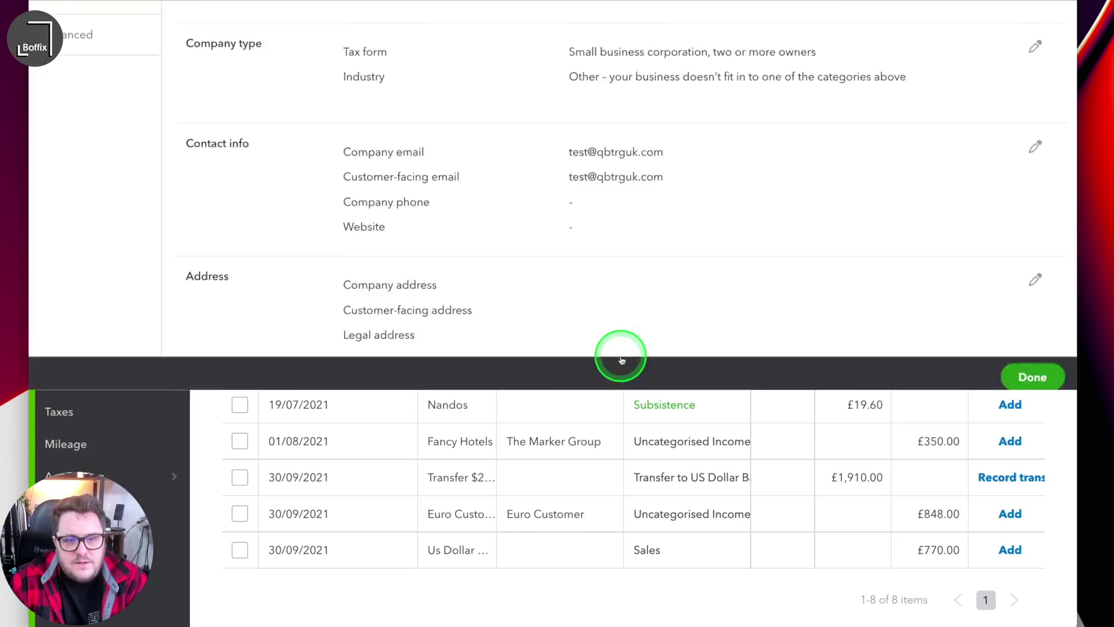
pyautogui.click(84, 283)
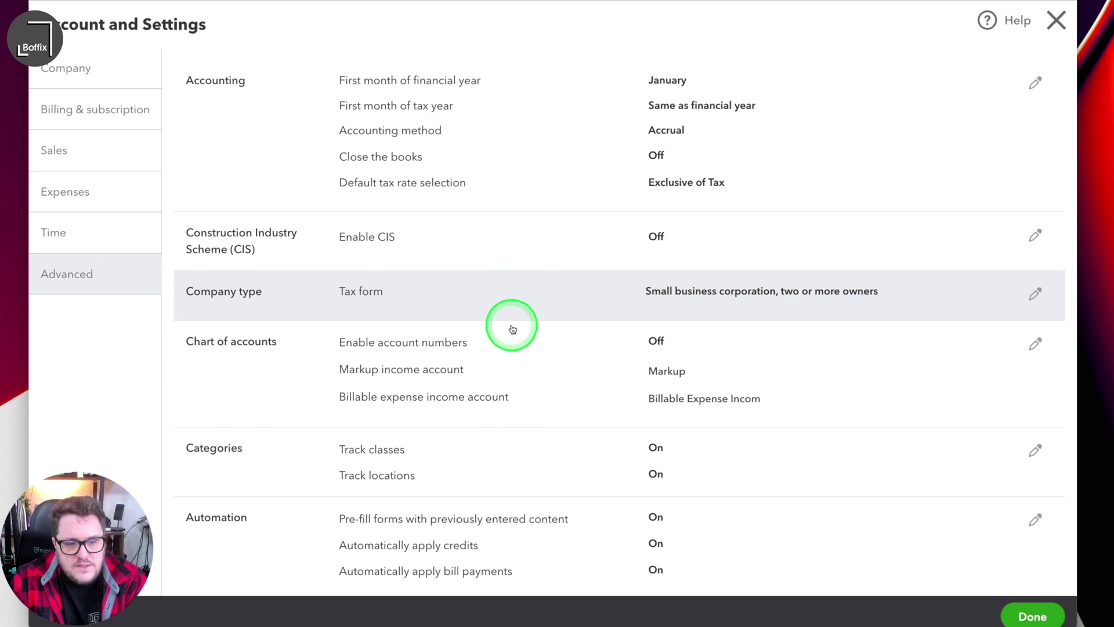
pyautogui.scroll(-5, 513, 329)
pyautogui.click(381, 274)
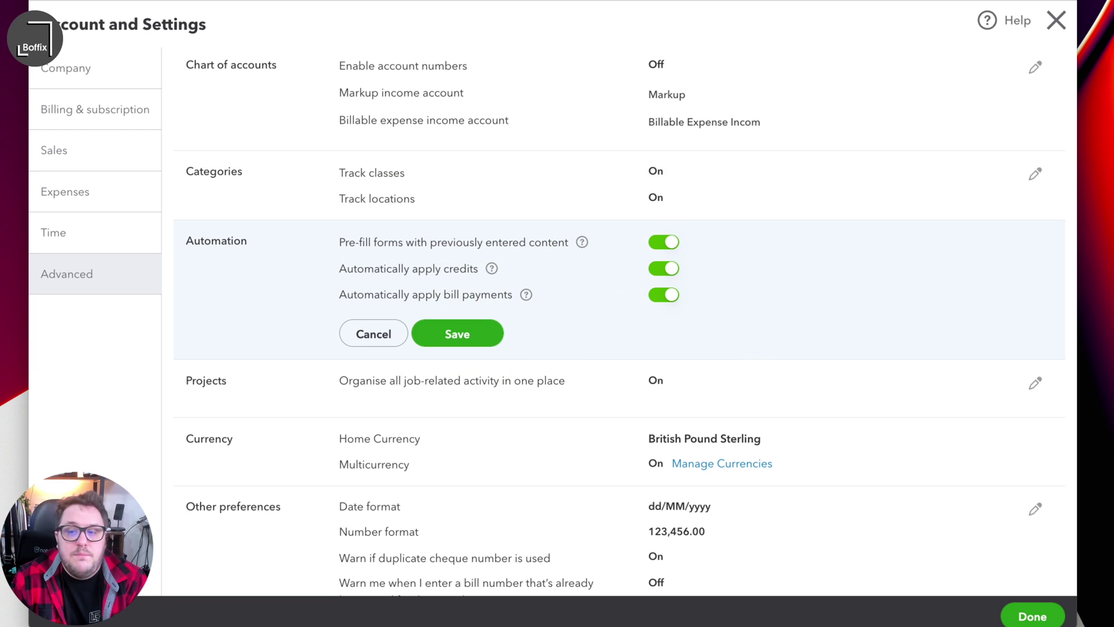
pyautogui.click(1057, 21)
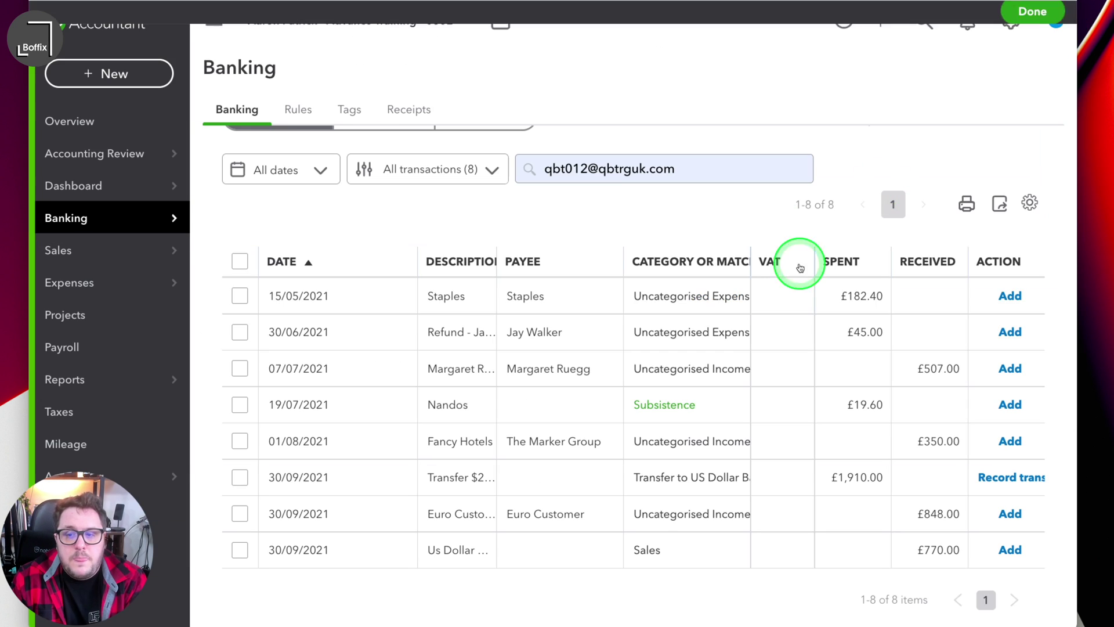
# Start a new rule from the 07/07/2021 deposit of £507.00 and name it with the customer's first name
pyautogui.click(534, 372)
pyautogui.scroll(-6, 590, 467)
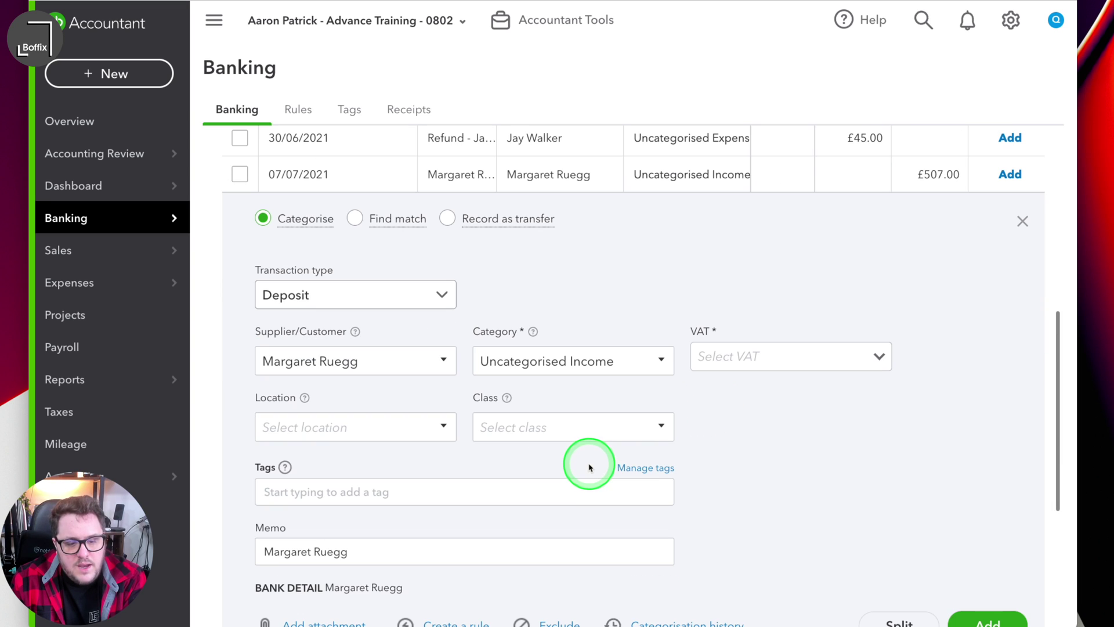
pyautogui.click(447, 450)
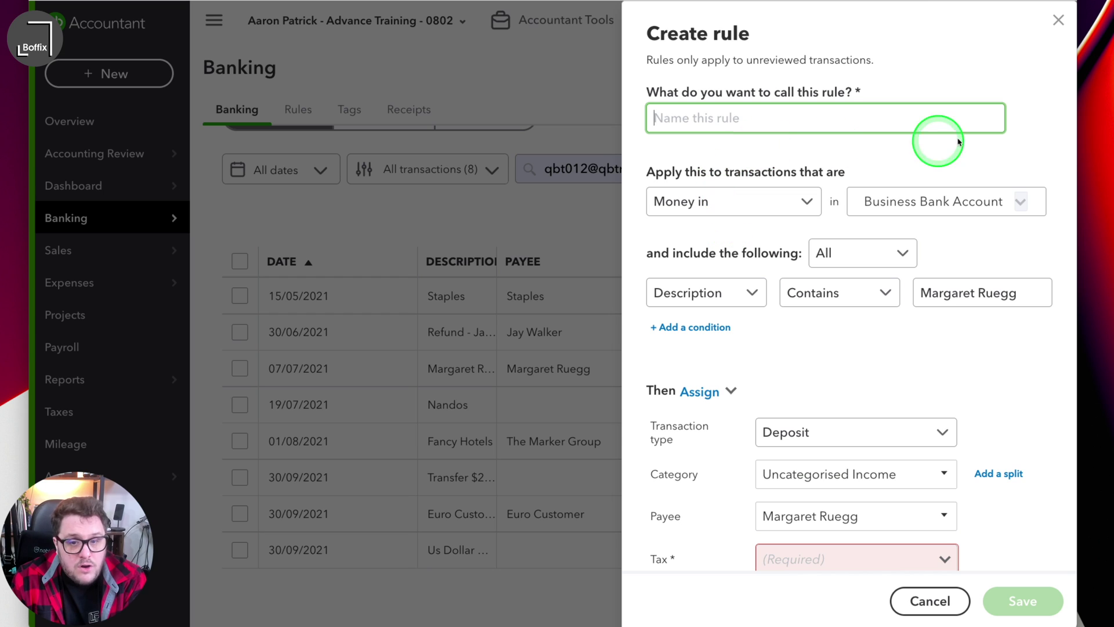
pyautogui.write('Margaret')
pyautogui.press('Tab')
# Set the new deposit rule's category to Debtors
pyautogui.click(864, 474)
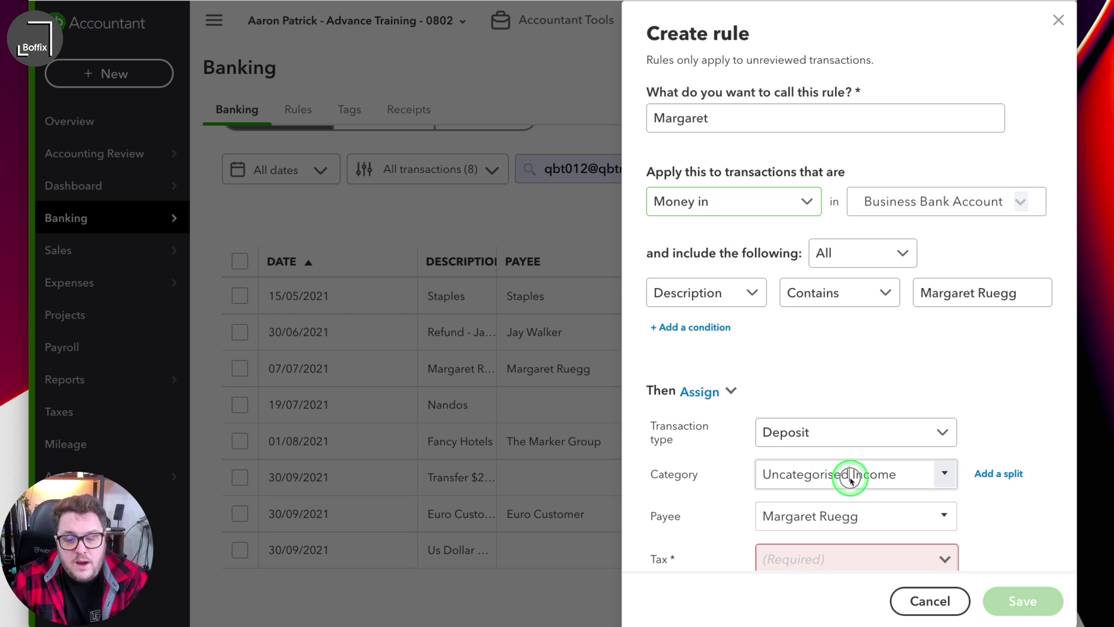
pyautogui.write('debt')
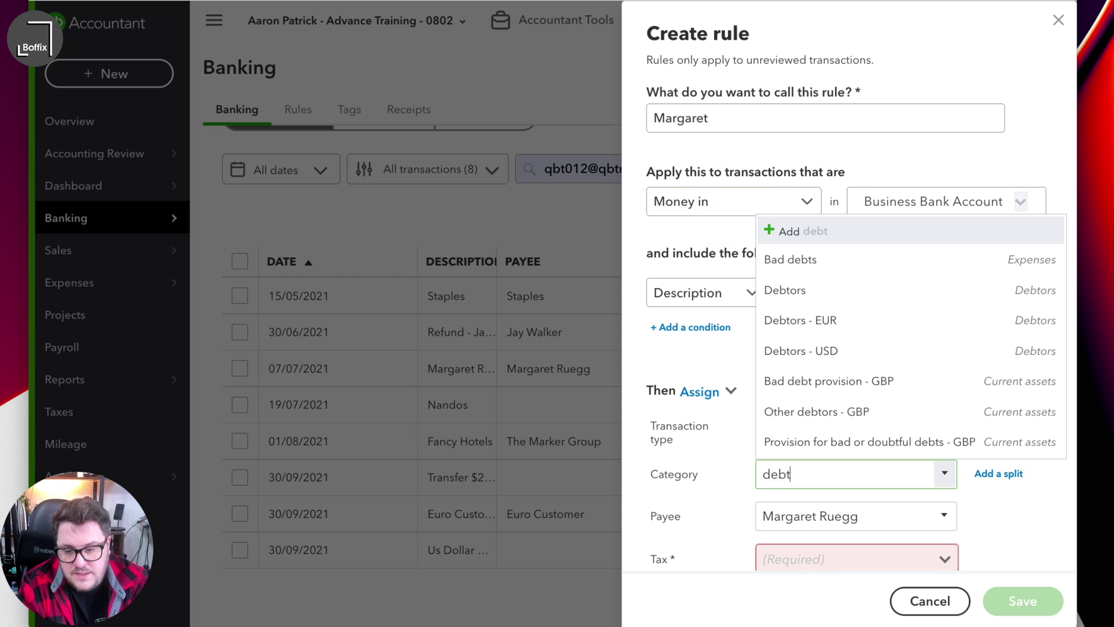
pyautogui.press('Down')
pyautogui.press('Down')
pyautogui.press('Return')
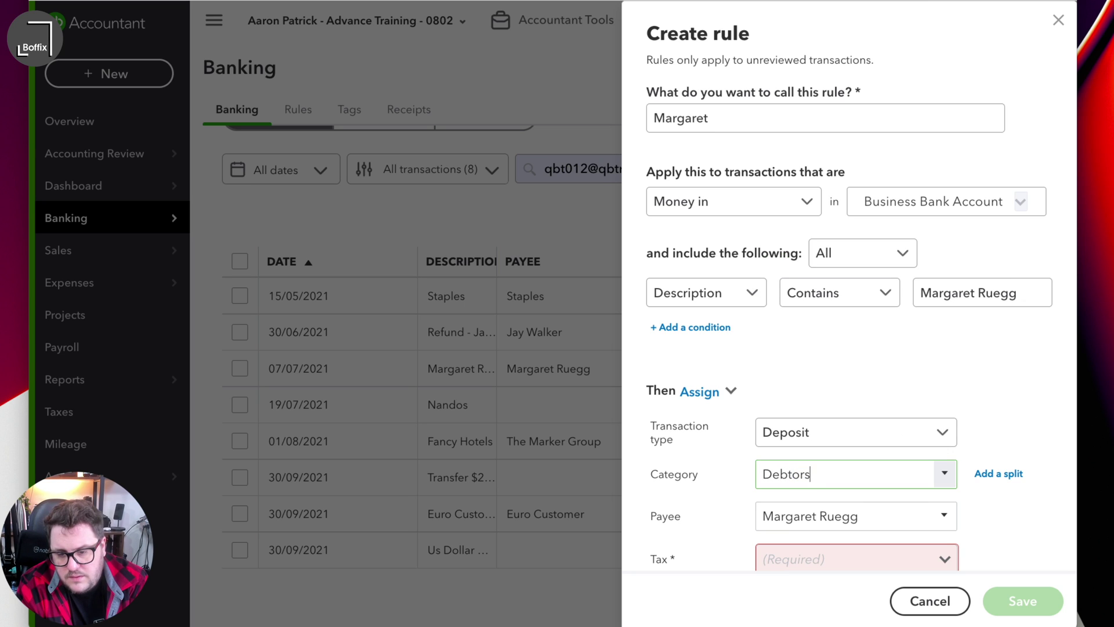
# Assign No VAT (0%) as the rule's tax and save the customer deposit rule
pyautogui.press('Down')
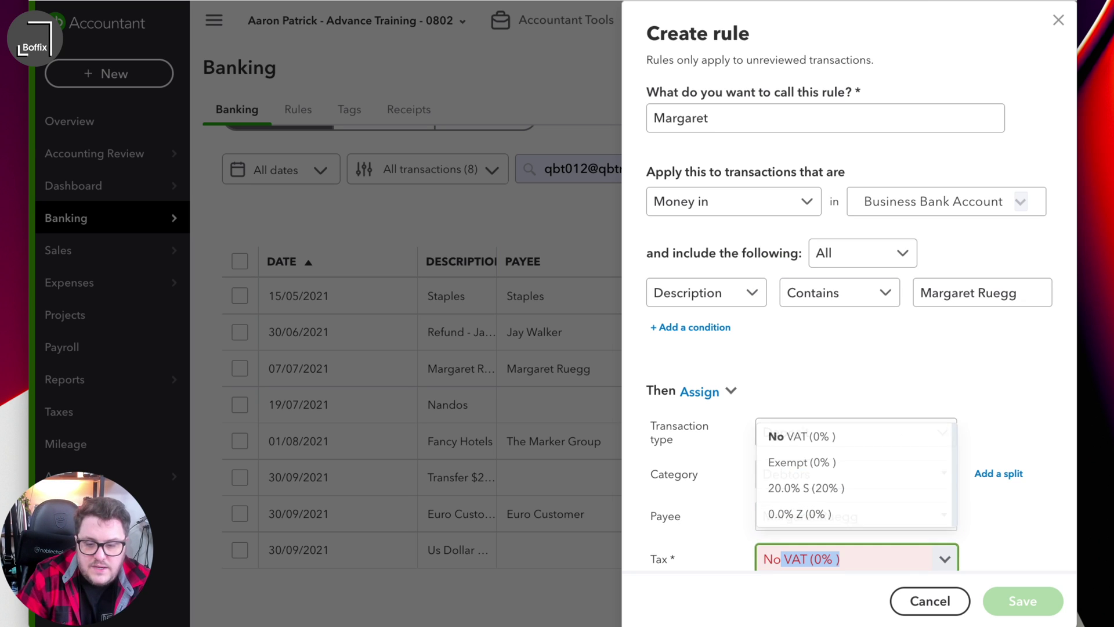
pyautogui.press('Return')
pyautogui.scroll(-5, 847, 348)
pyautogui.click(1021, 604)
pyautogui.scroll(-2, 917, 472)
pyautogui.click(917, 473)
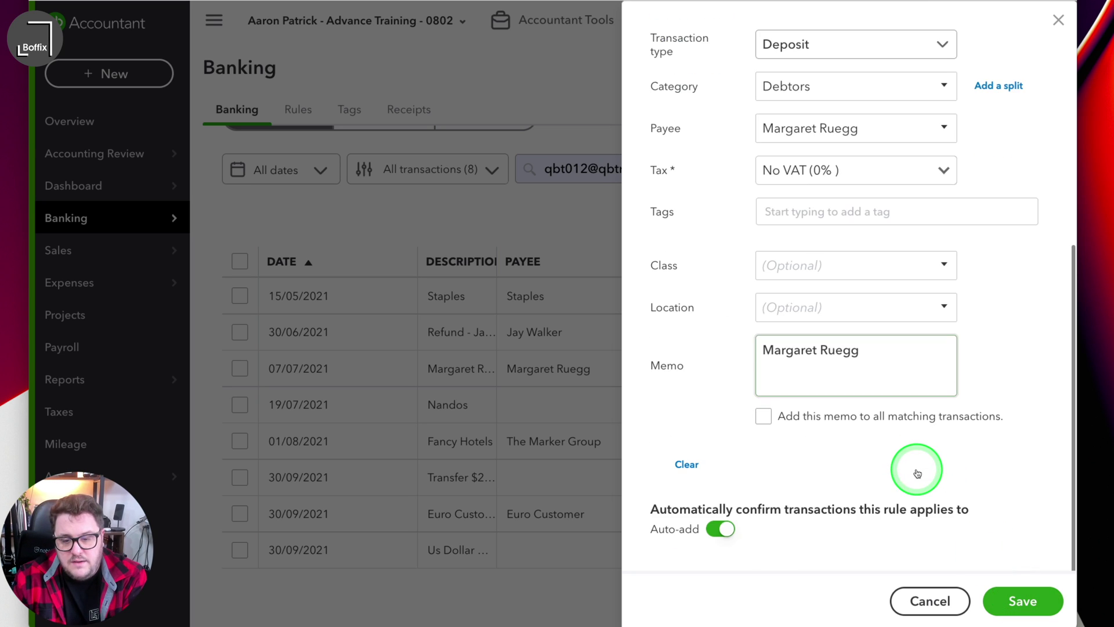
pyautogui.click(1008, 613)
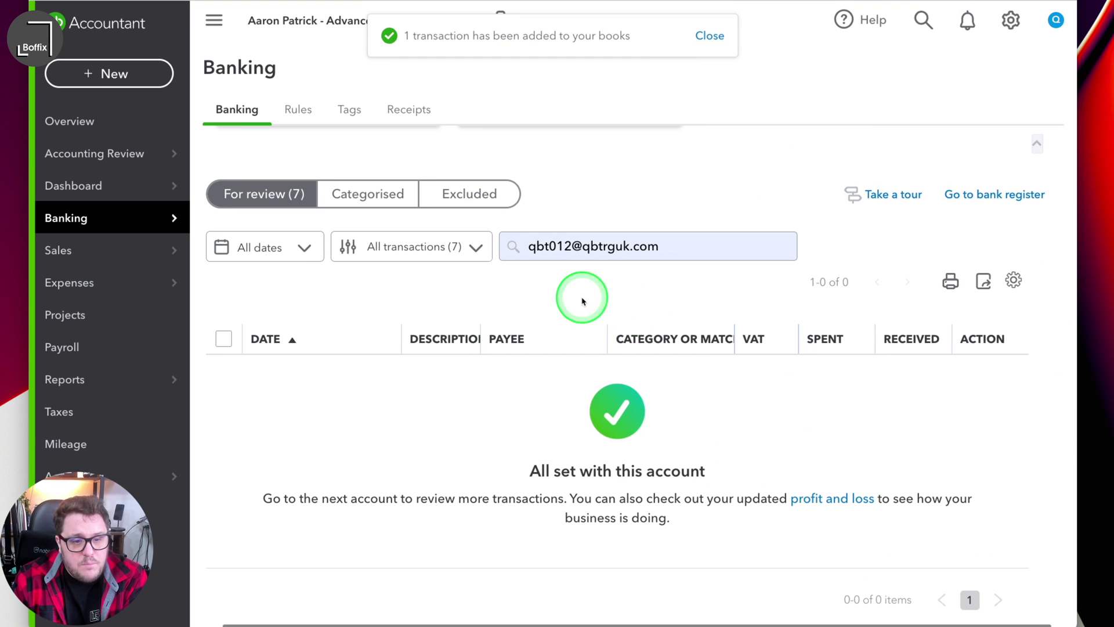
# Find the deposit's customer in the Sales customer list by first name and open their transaction list
pyautogui.moveTo(72, 217)
pyautogui.moveTo(74, 251)
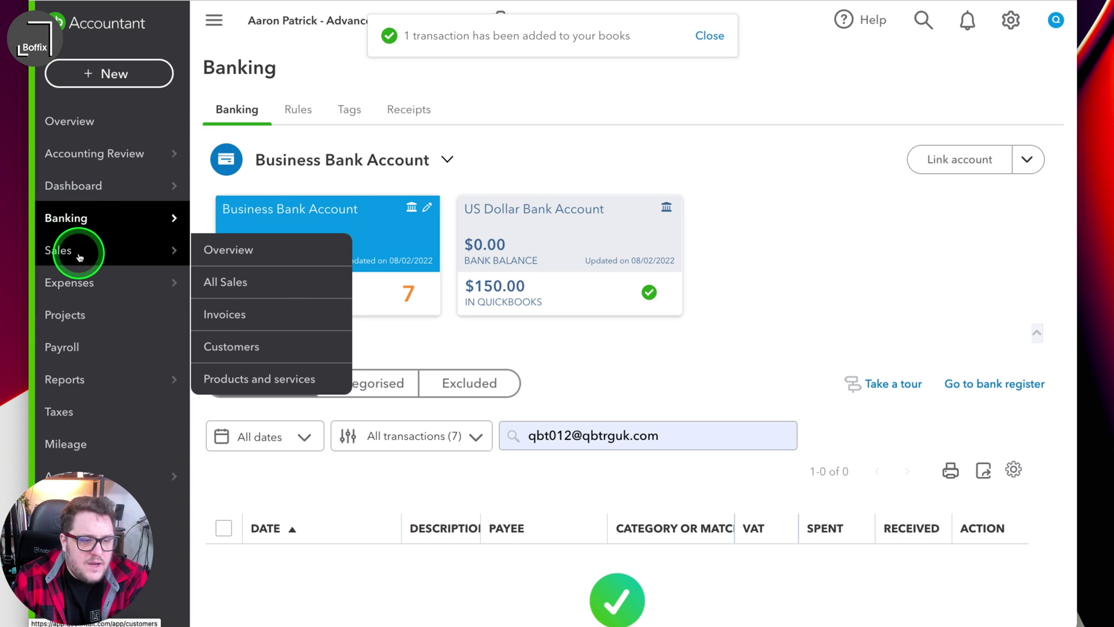
pyautogui.click(267, 337)
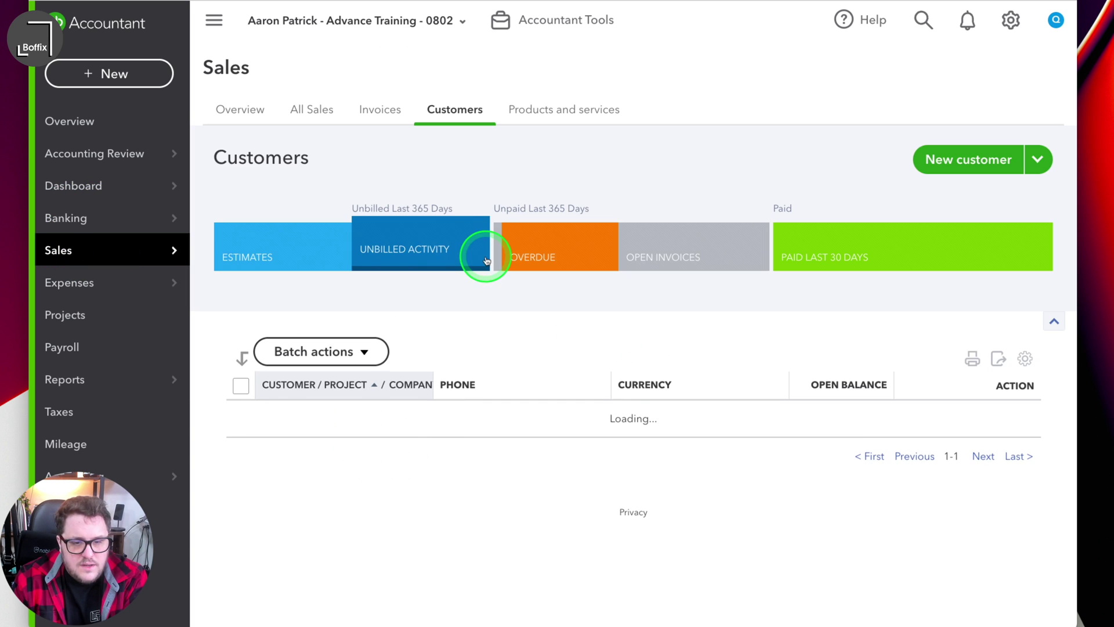
pyautogui.click(443, 338)
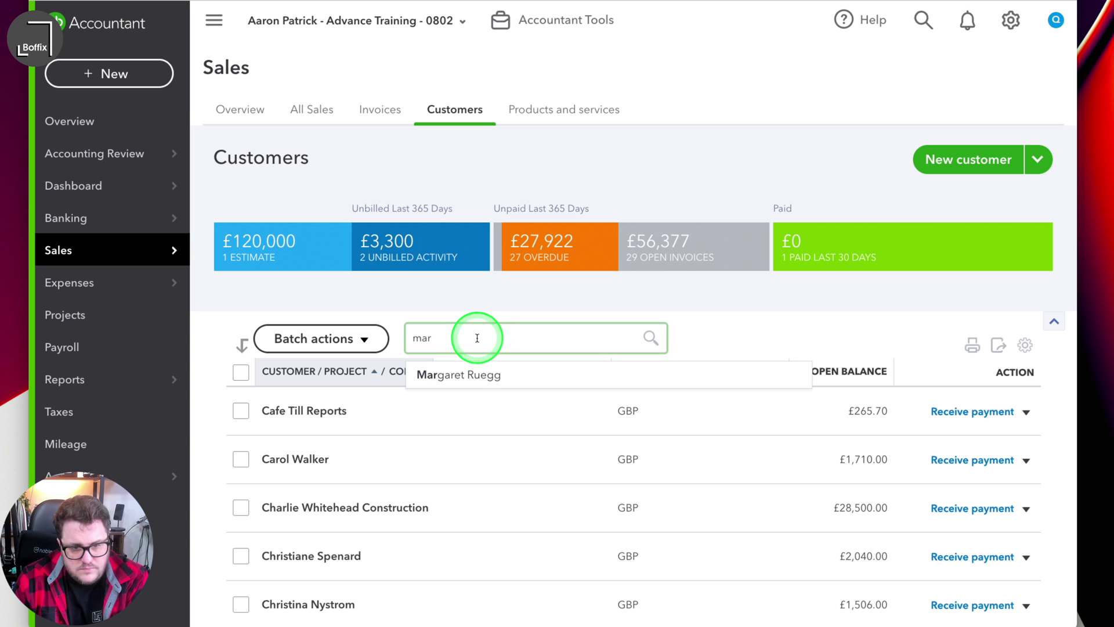
pyautogui.click(472, 374)
pyautogui.scroll(-1, 795, 372)
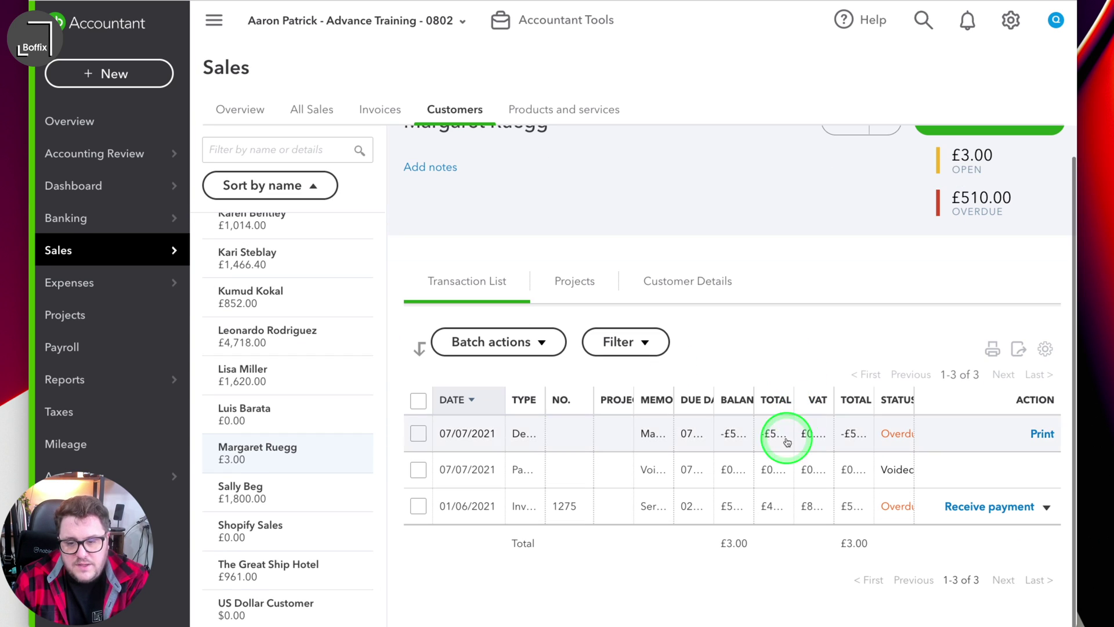
# Open the customer's 07/07/2021 deposit, examine the funds line posted to Debtors, and close it without changes
pyautogui.click(756, 418)
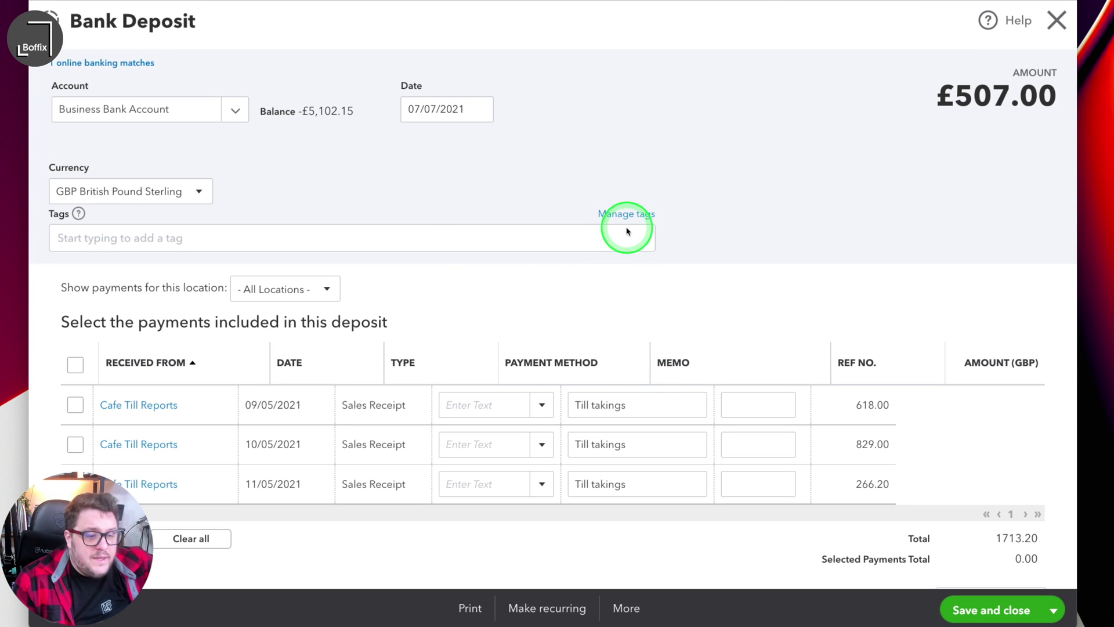
pyautogui.scroll(-5, 626, 231)
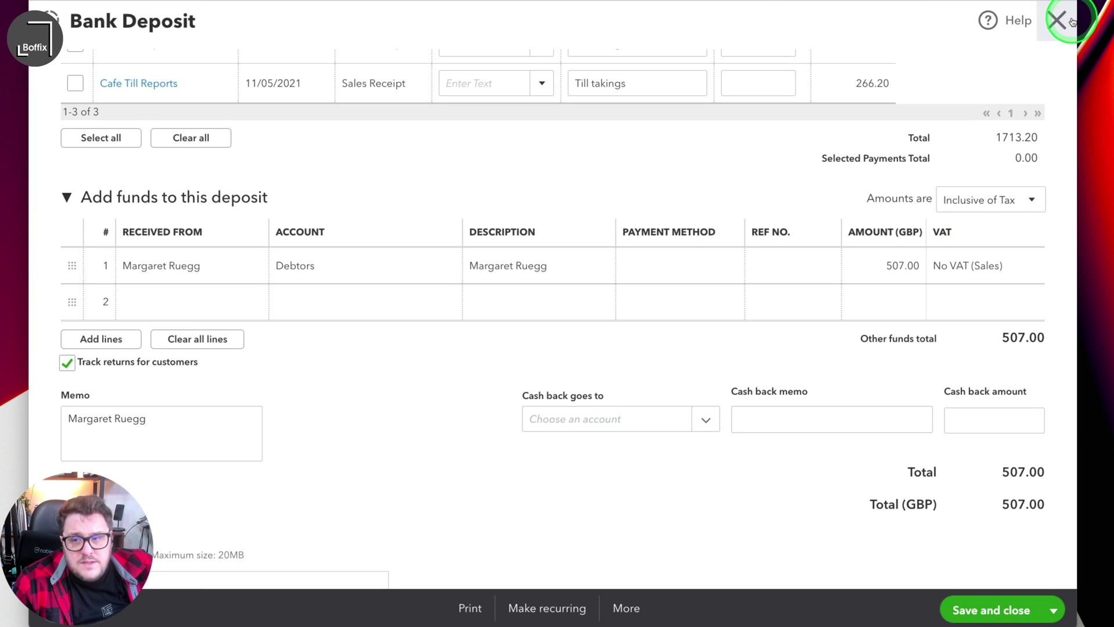
pyautogui.click(1072, 21)
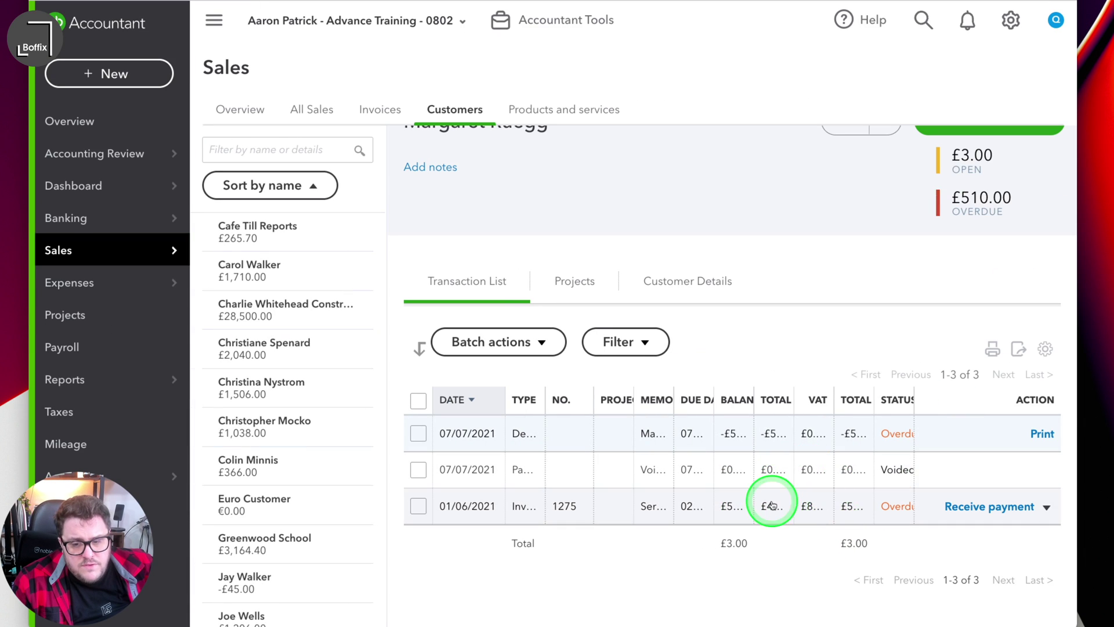
# Leave the customer record and return to the bank transactions awaiting review
pyautogui.click(772, 505)
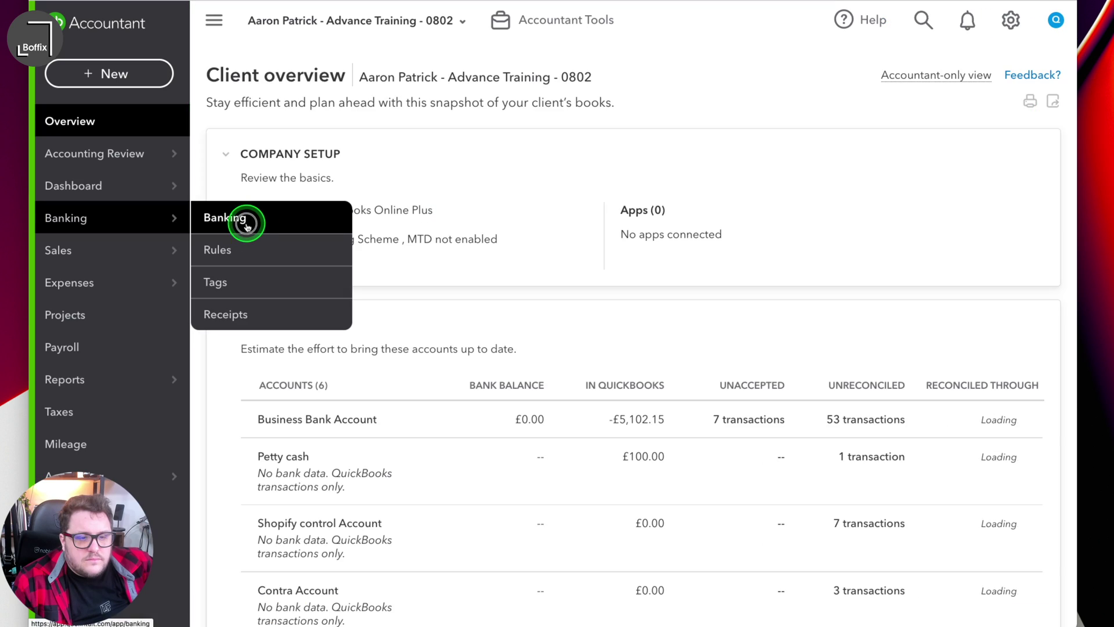
pyautogui.click(241, 219)
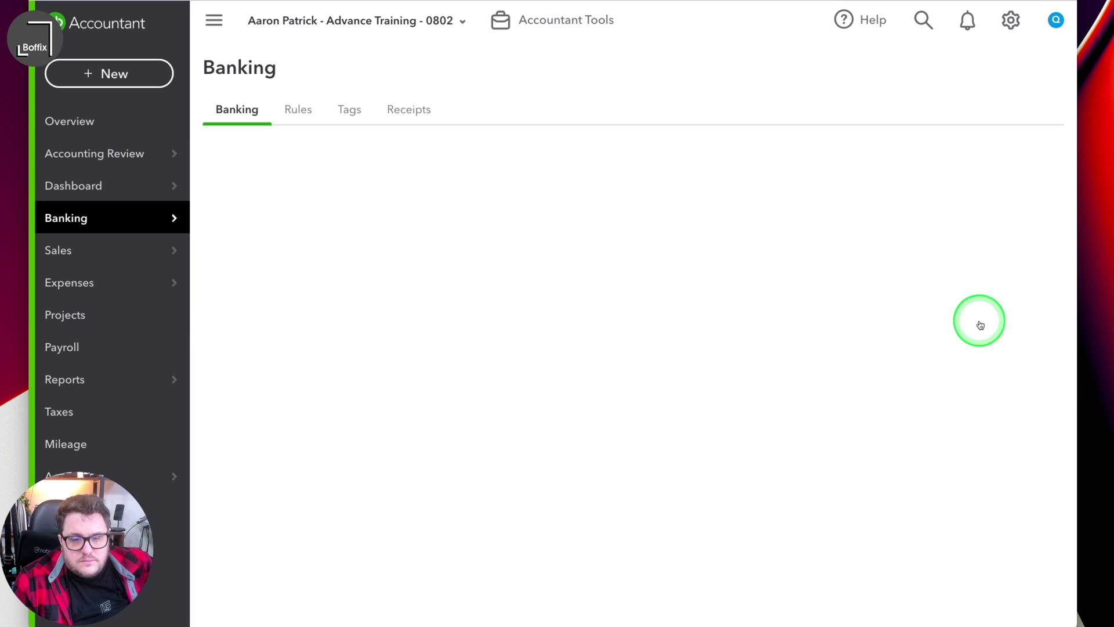
pyautogui.scroll(-4, 861, 345)
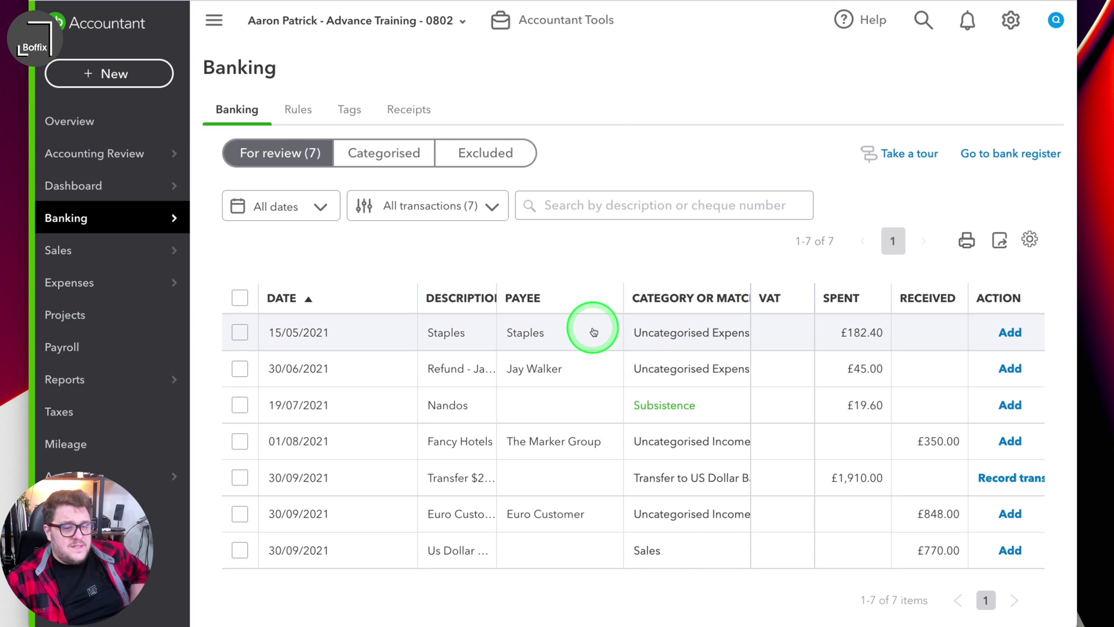